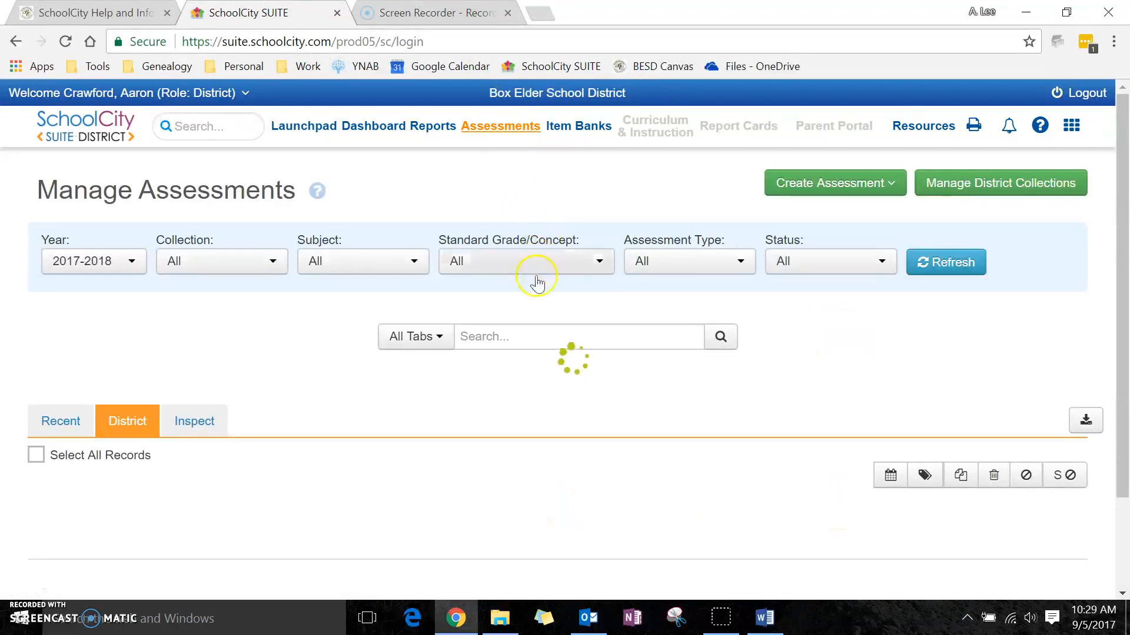
# Open A+ score entry for the 2017-18 BMS ELA Performance Based sample assessment from the Launchpad scoring options
pyautogui.scroll(-5, 575, 380)
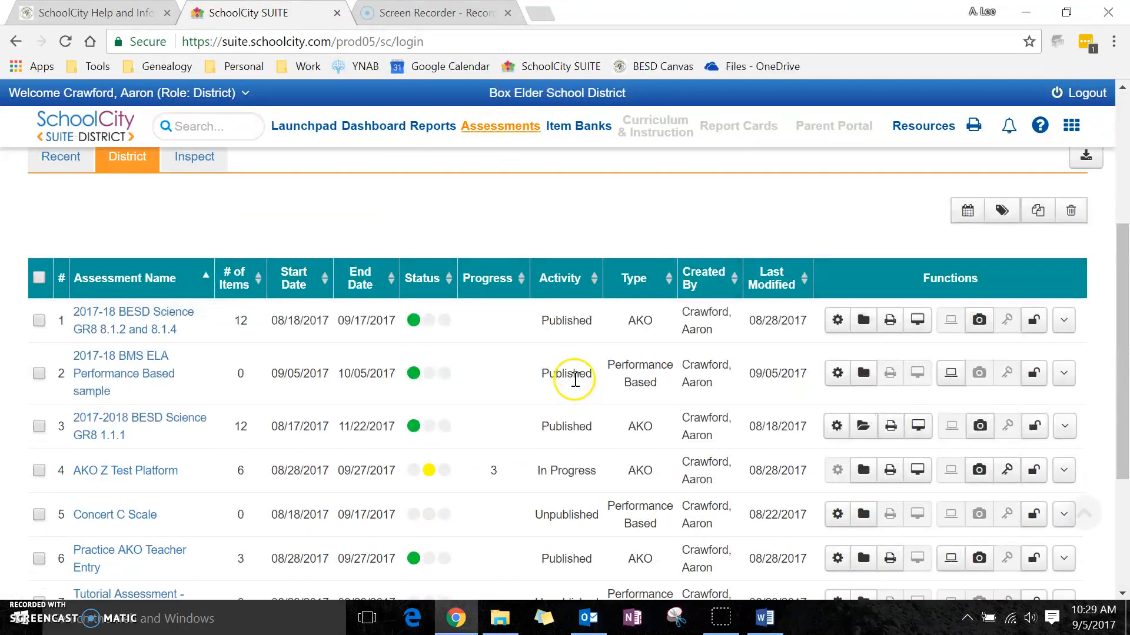
pyautogui.scroll(-2, 575, 379)
pyautogui.scroll(6, 575, 381)
pyautogui.scroll(-6, 565, 353)
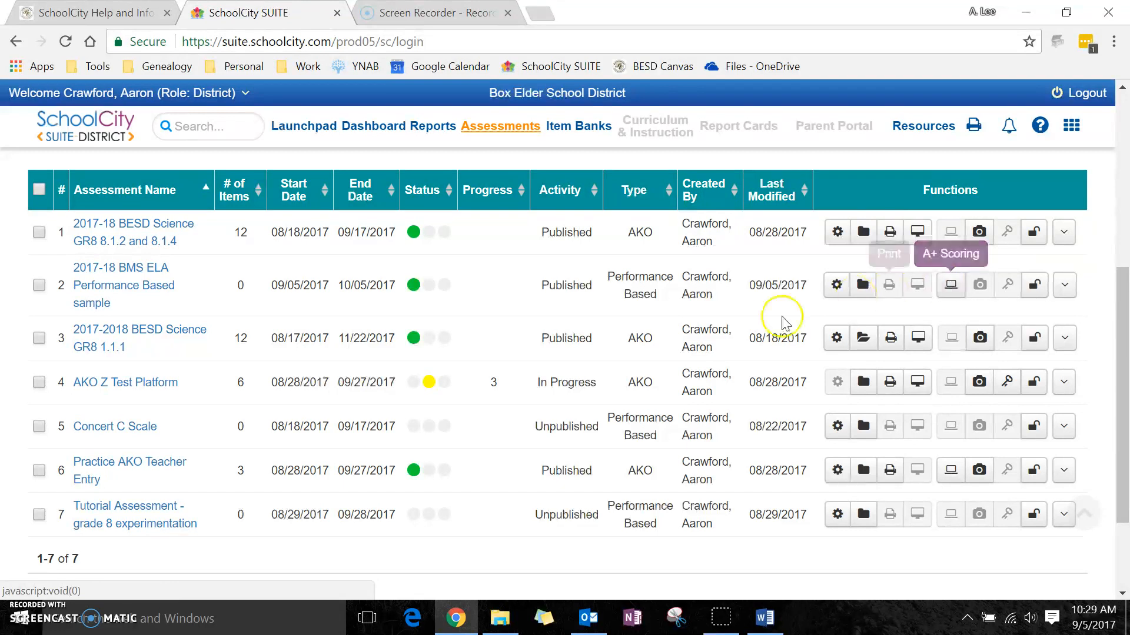
pyautogui.click(310, 127)
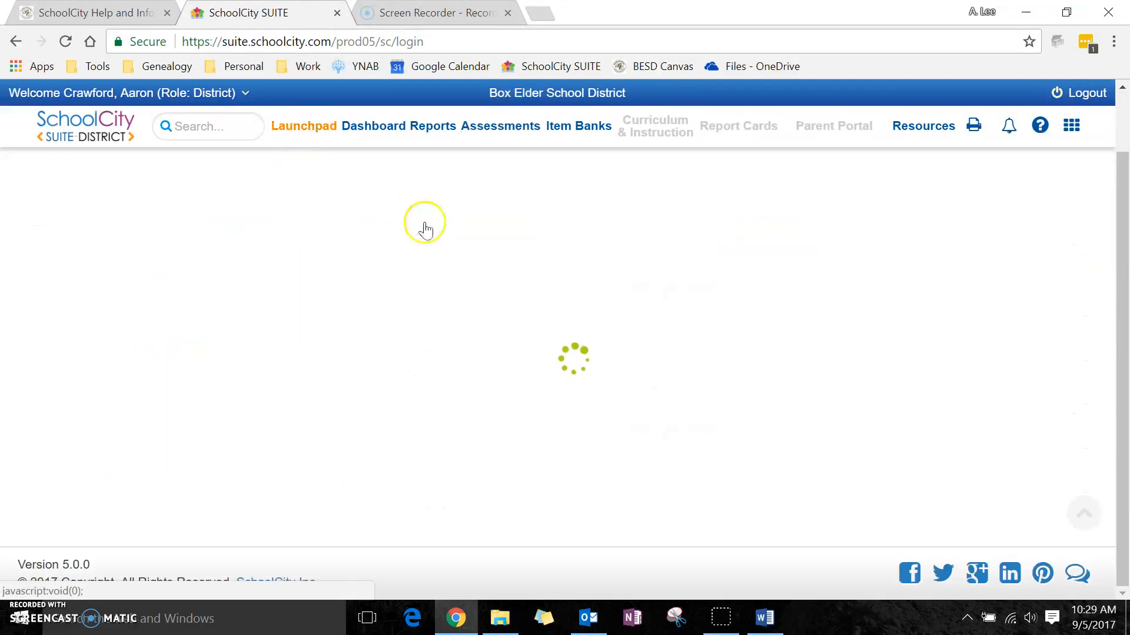
pyautogui.scroll(5, 562, 312)
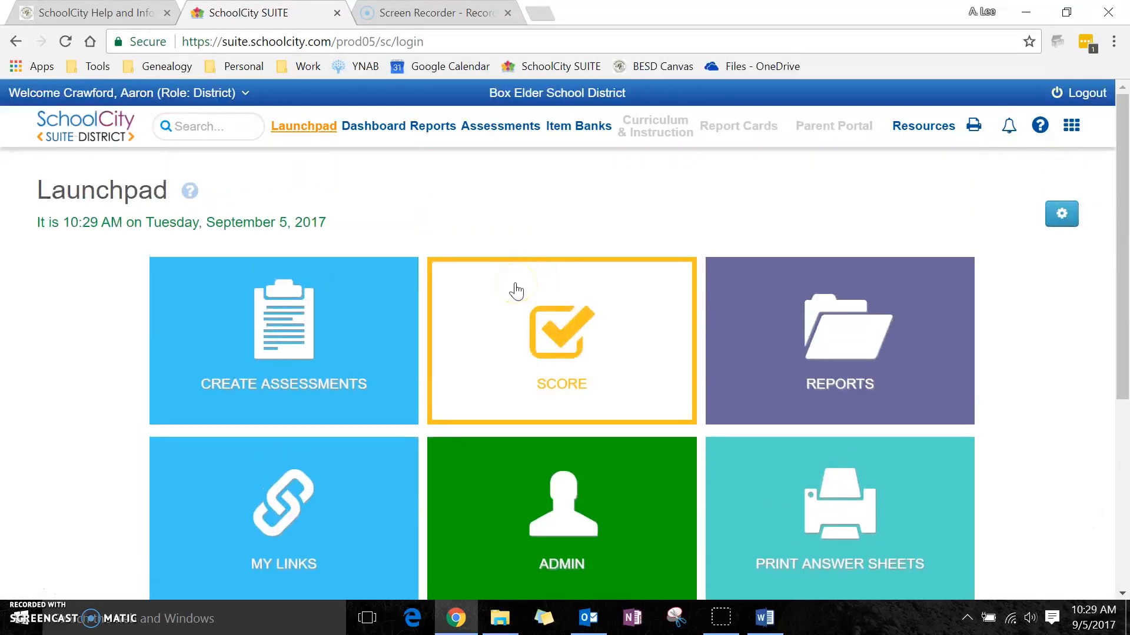
pyautogui.click(528, 338)
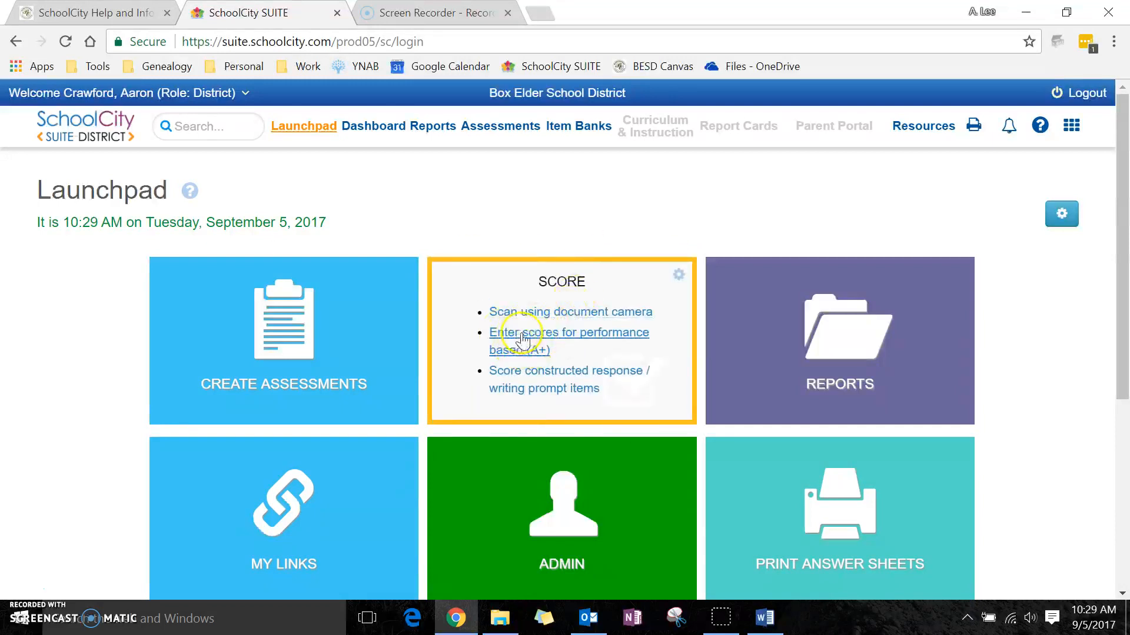
pyautogui.click(553, 339)
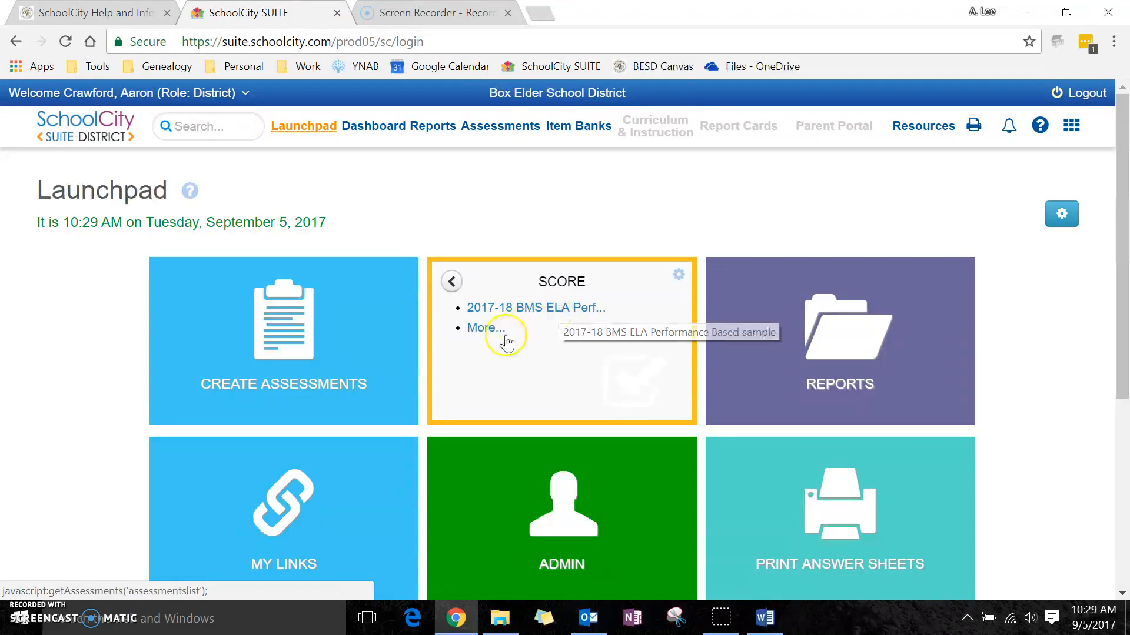
pyautogui.click(556, 317)
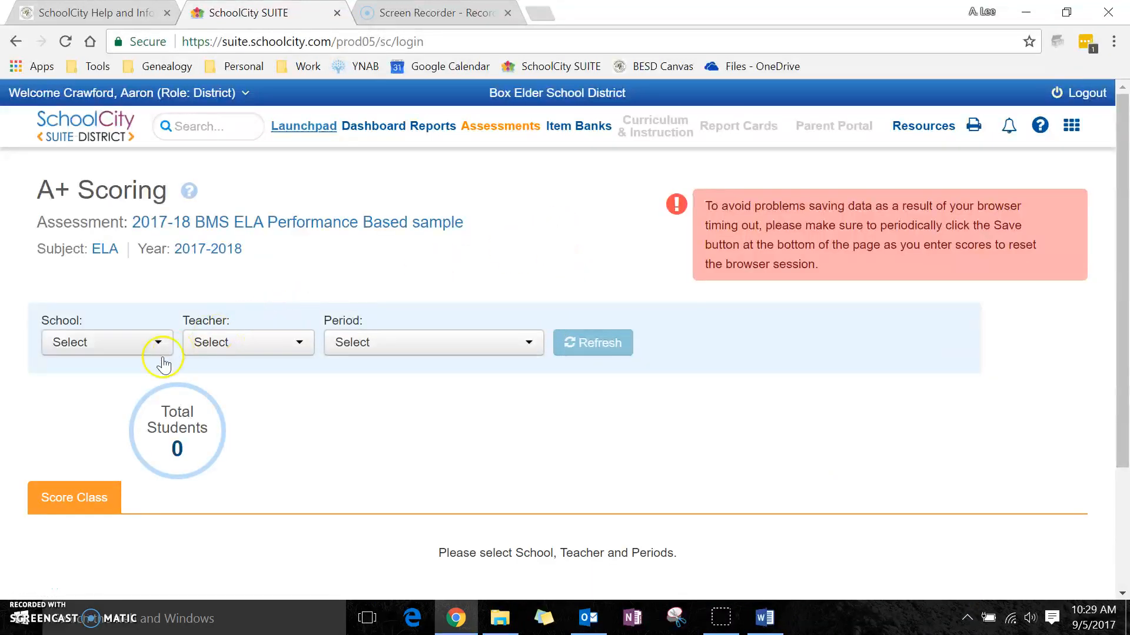
# Load the class roster for school Z TEST PLATFORM ONLY, the test teacher, and all periods
pyautogui.scroll(-2, 329, 353)
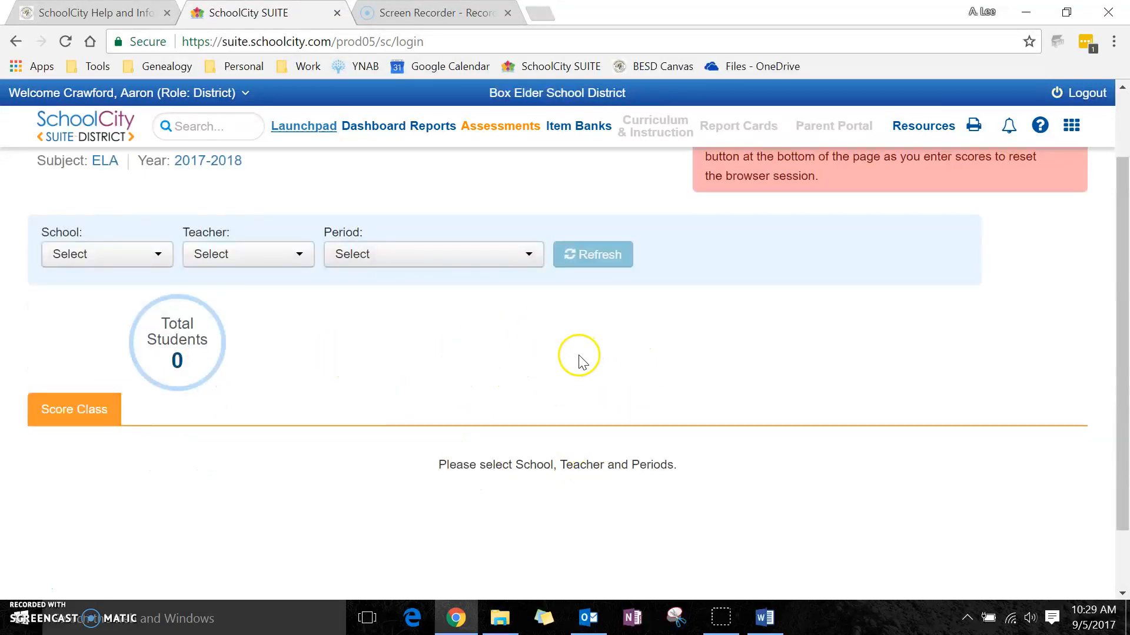
pyautogui.scroll(2, 532, 353)
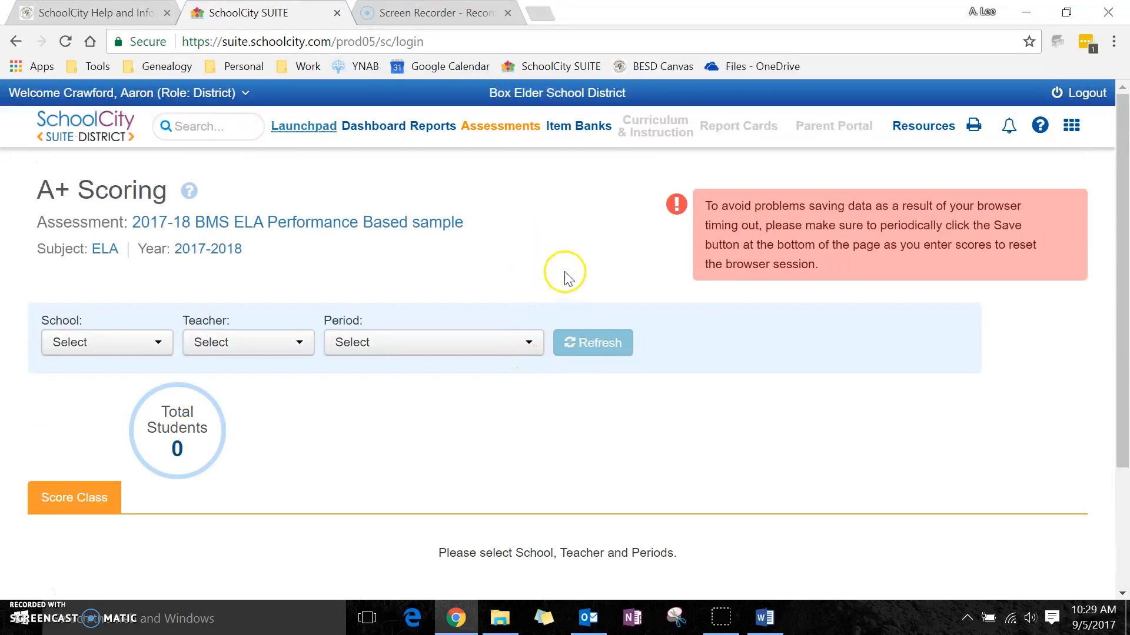
pyautogui.click(149, 348)
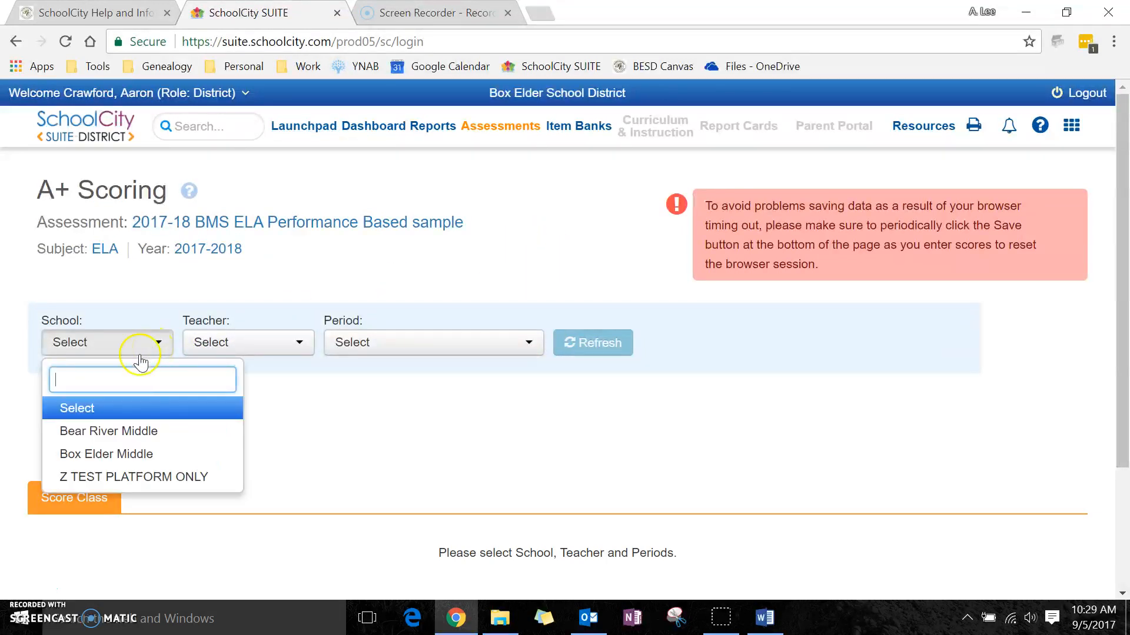
pyautogui.click(85, 478)
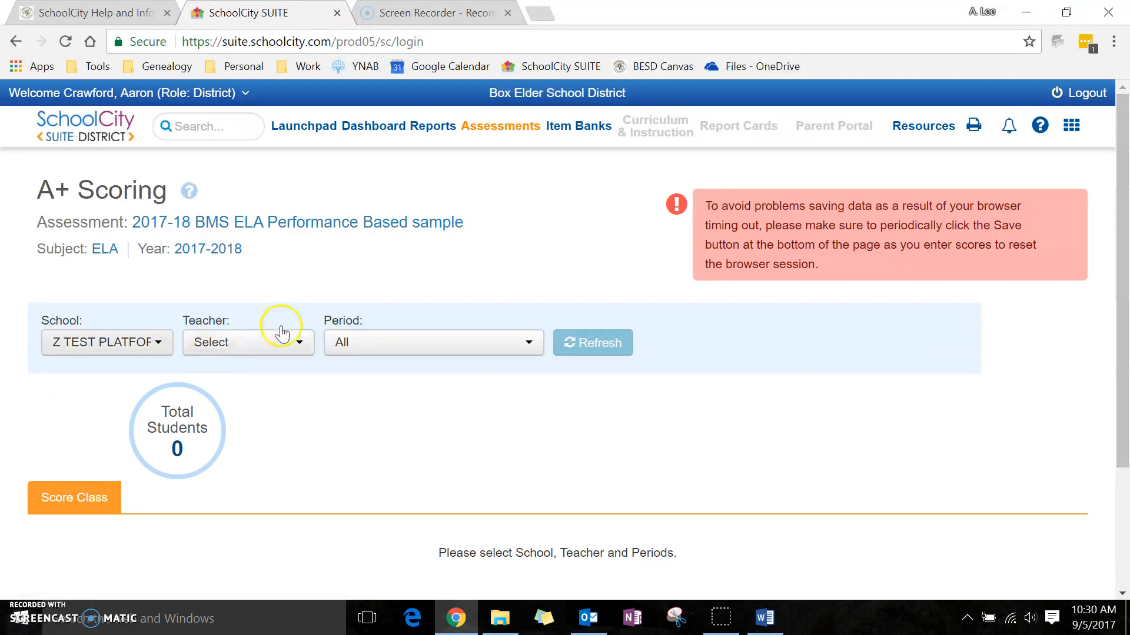
pyautogui.click(282, 346)
pyautogui.click(241, 456)
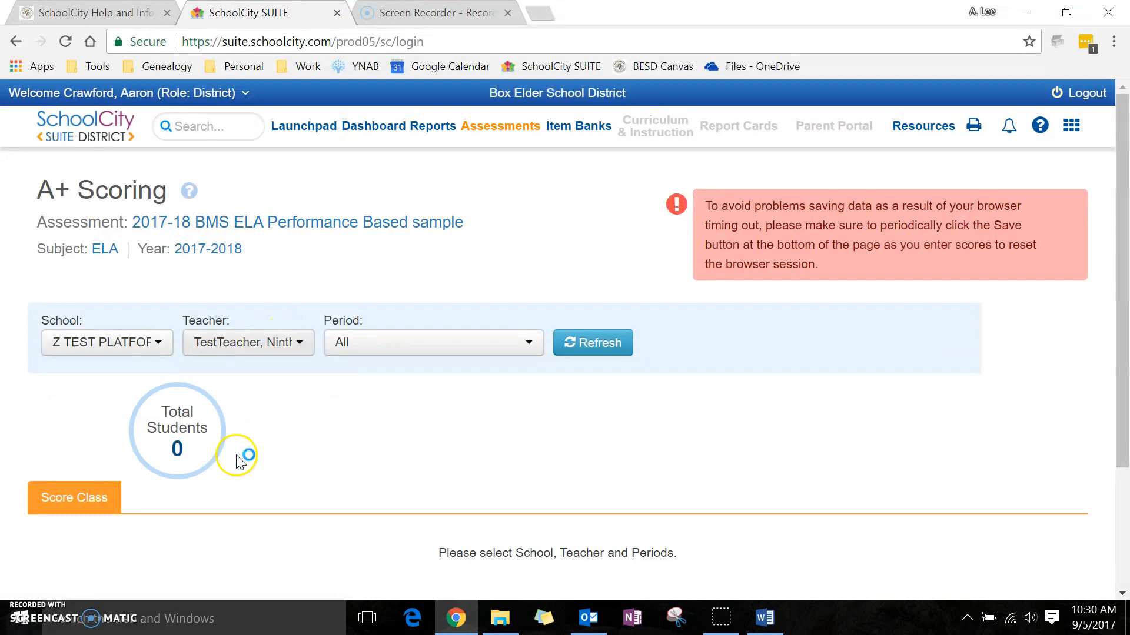
pyautogui.click(581, 346)
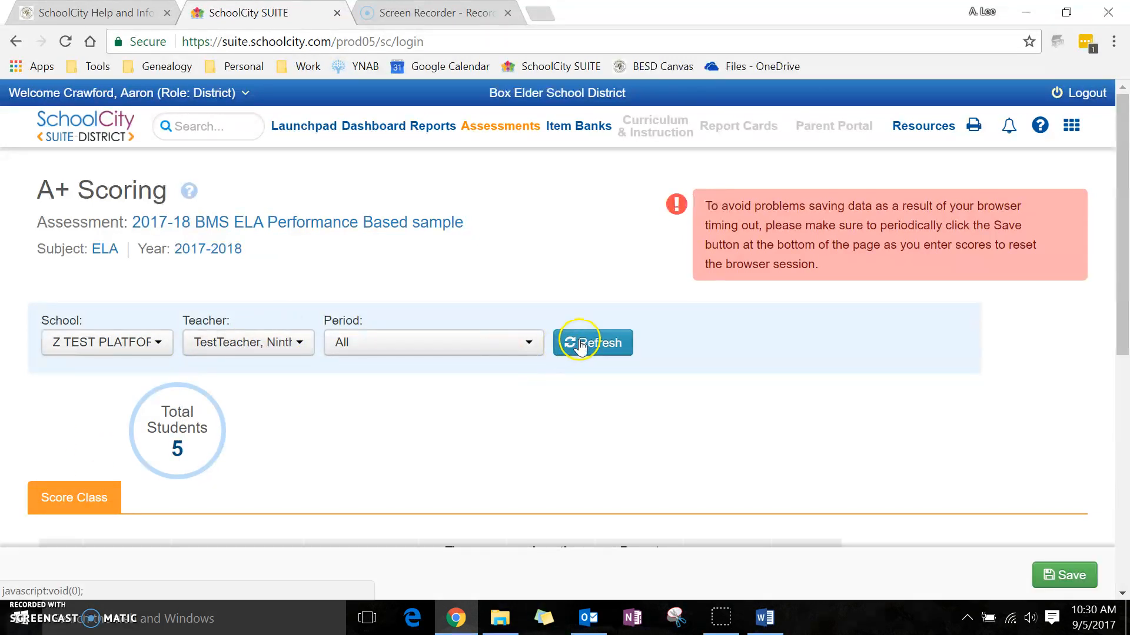
# Enter a Theme score of 50 for the first student
pyautogui.scroll(-3, 651, 332)
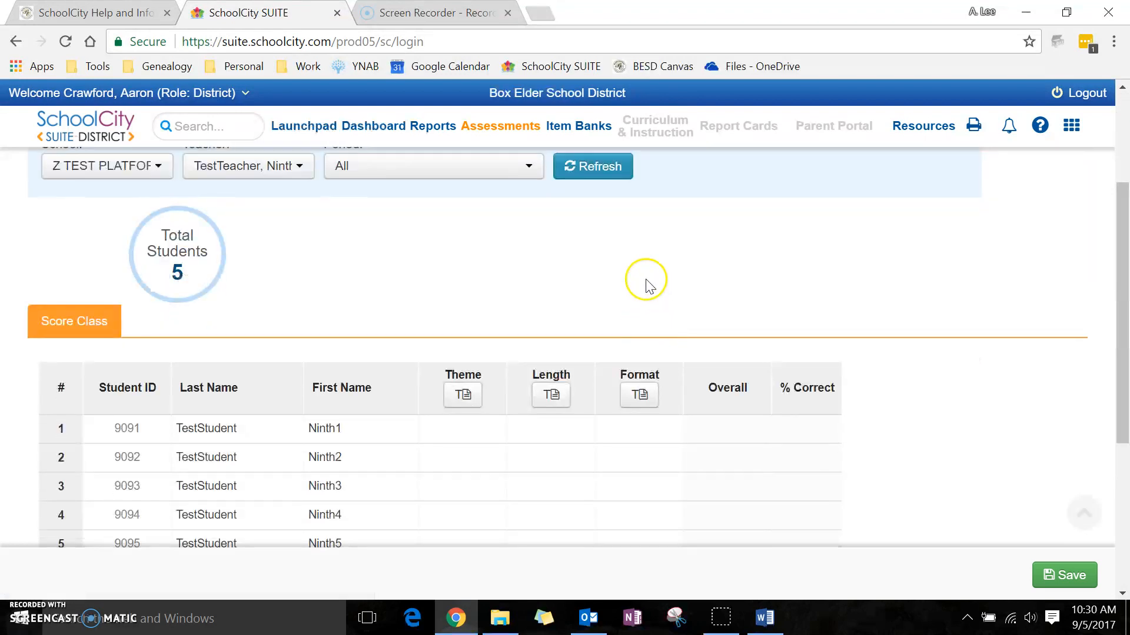
pyautogui.scroll(-3, 518, 297)
pyautogui.scroll(4, 475, 327)
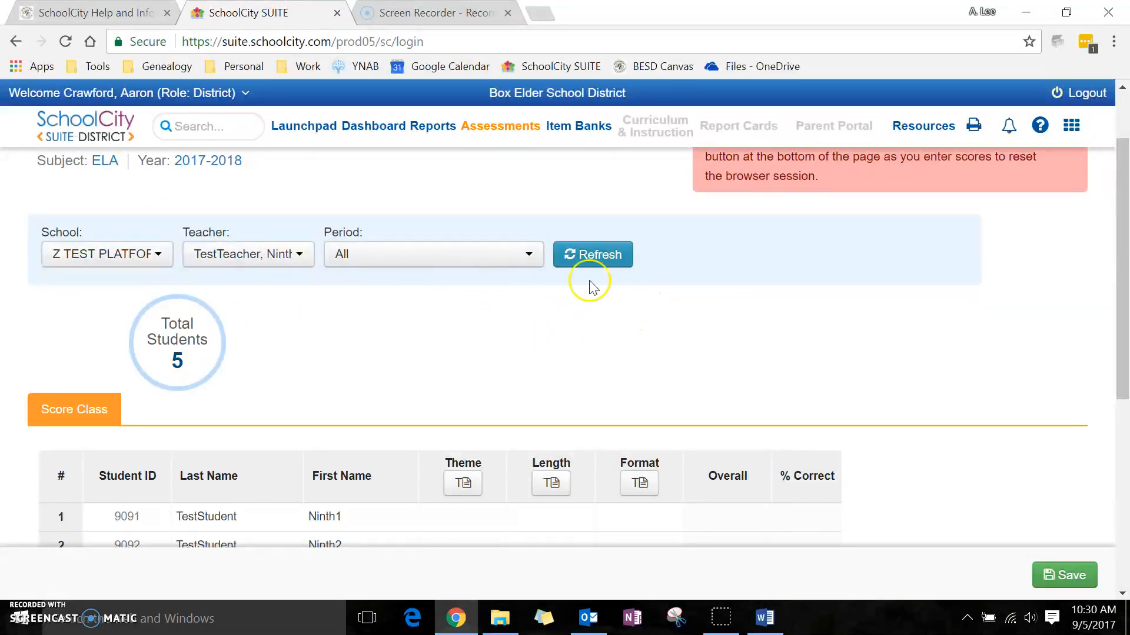
pyautogui.scroll(-5, 663, 298)
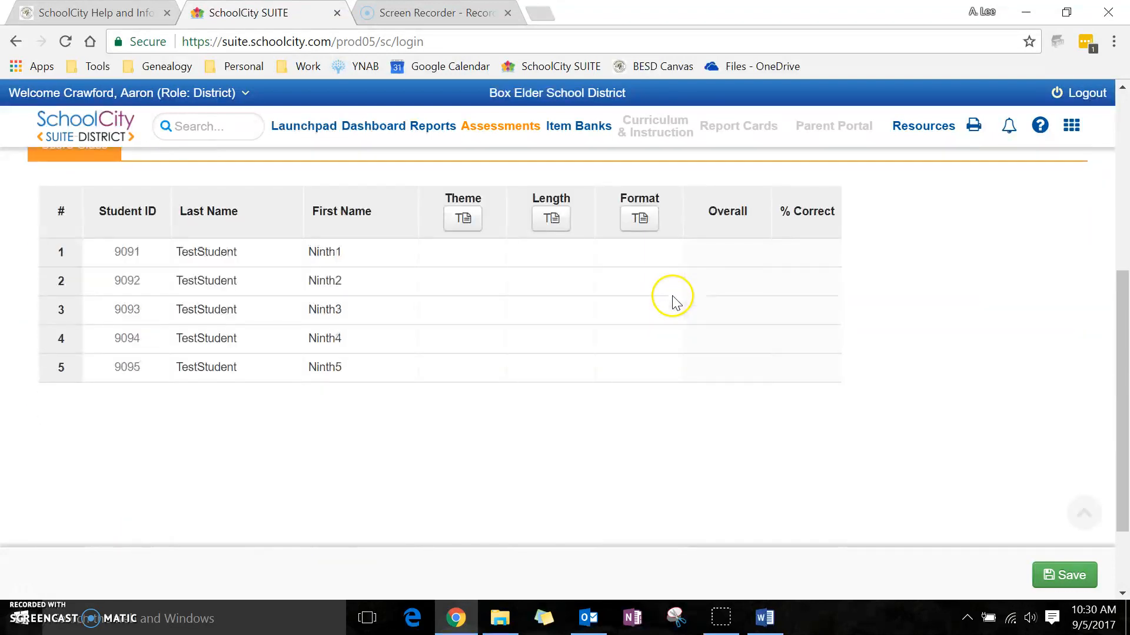
pyautogui.scroll(1, 603, 304)
pyautogui.scroll(-1, 605, 307)
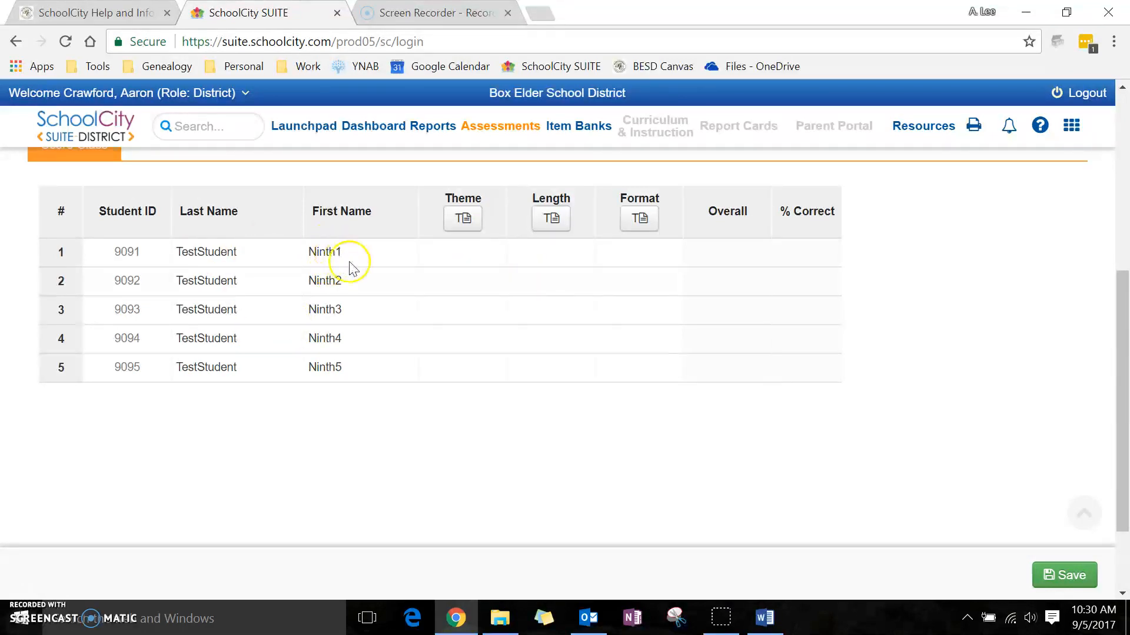
pyautogui.click(456, 263)
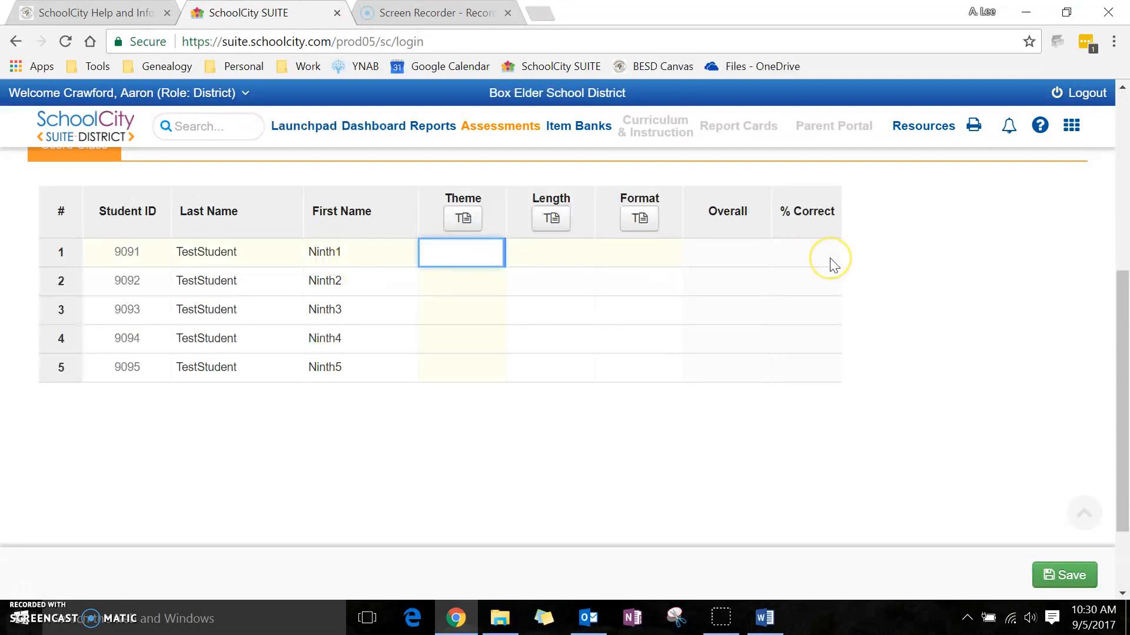
pyautogui.press('Down')
pyautogui.press('Down')
pyautogui.press('Down')
pyautogui.press('Down')
pyautogui.press('Up')
pyautogui.press('Up')
pyautogui.press('Up')
pyautogui.press('Up')
pyautogui.write('50')
pyautogui.press('Return')
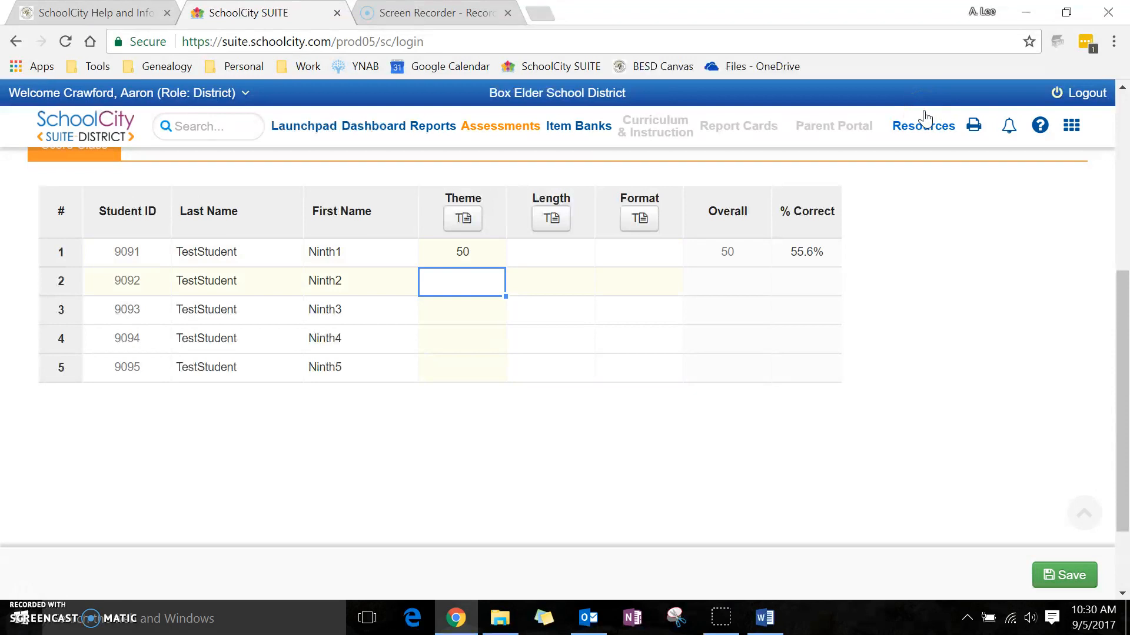
# Enter Theme scores of 12, 30 and 50 for the second, third and fourth students
pyautogui.press('Return')
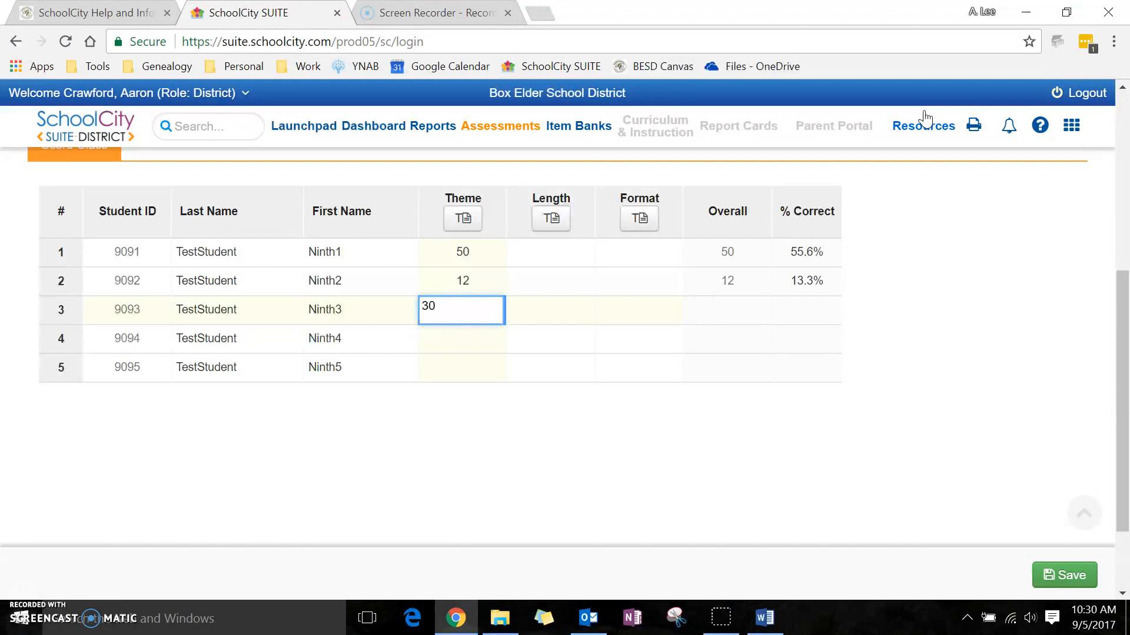
pyautogui.press('Return')
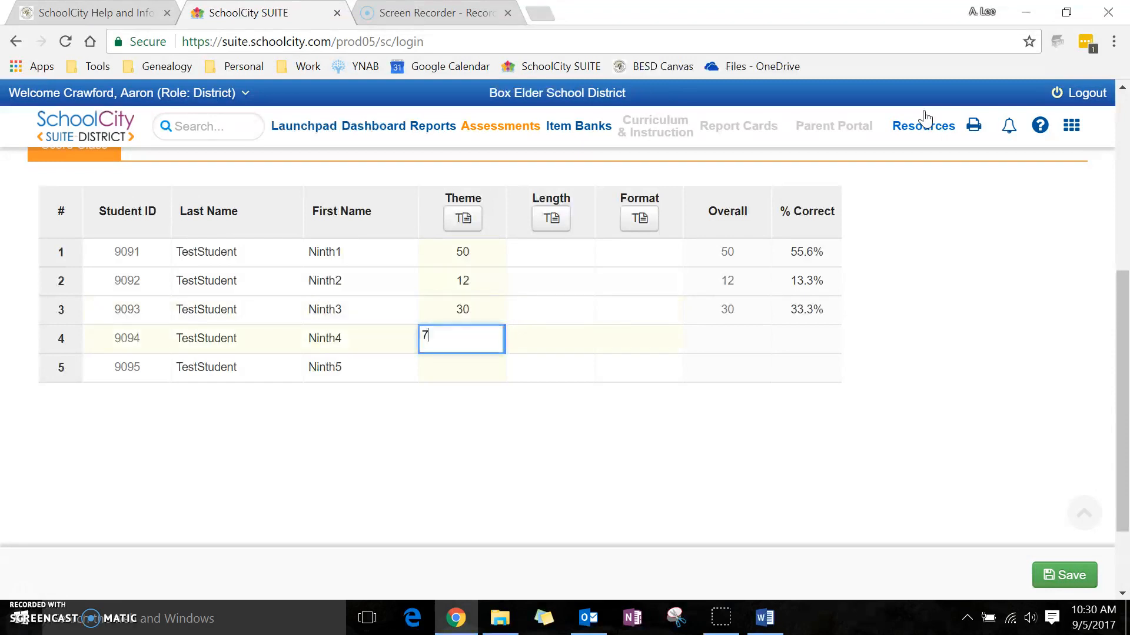
pyautogui.write('75')
pyautogui.press('Return')
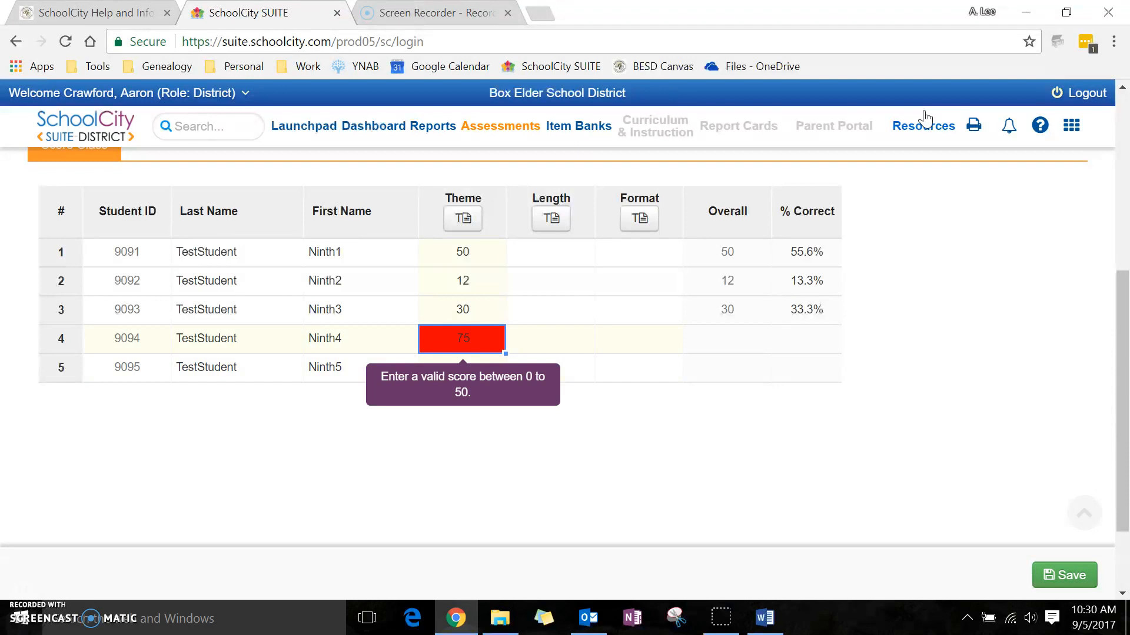
pyautogui.write('5')
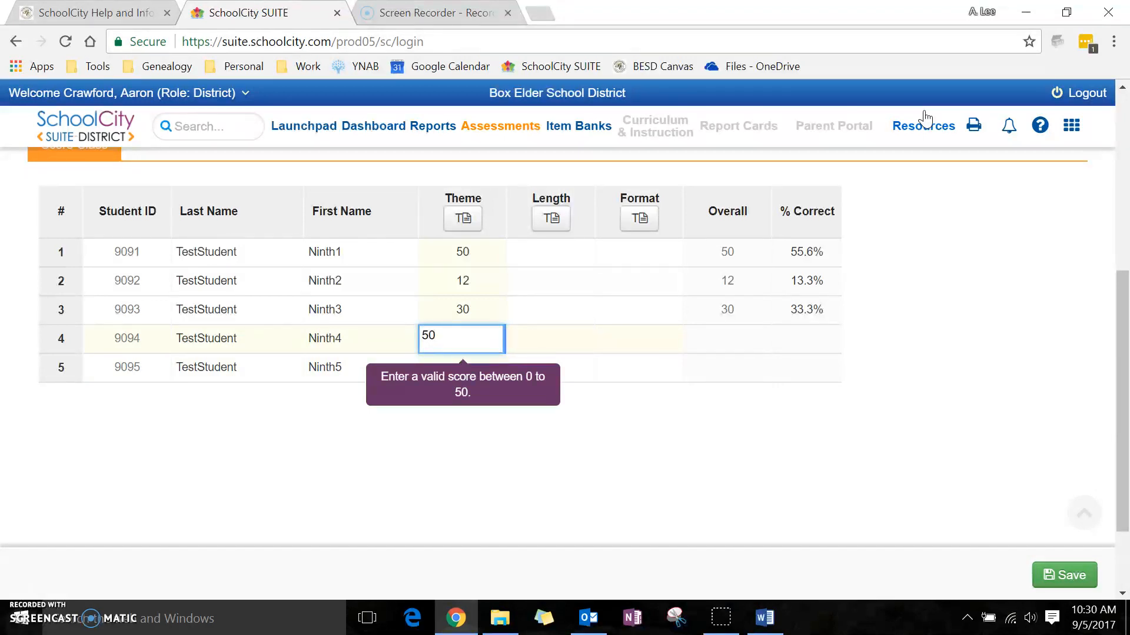
pyautogui.write('0')
pyautogui.press('Return')
# Enter a Length score of 30 for the first student
pyautogui.press('Tab')
pyautogui.press('Up')
pyautogui.press('Up')
pyautogui.press('Up')
pyautogui.press('Up')
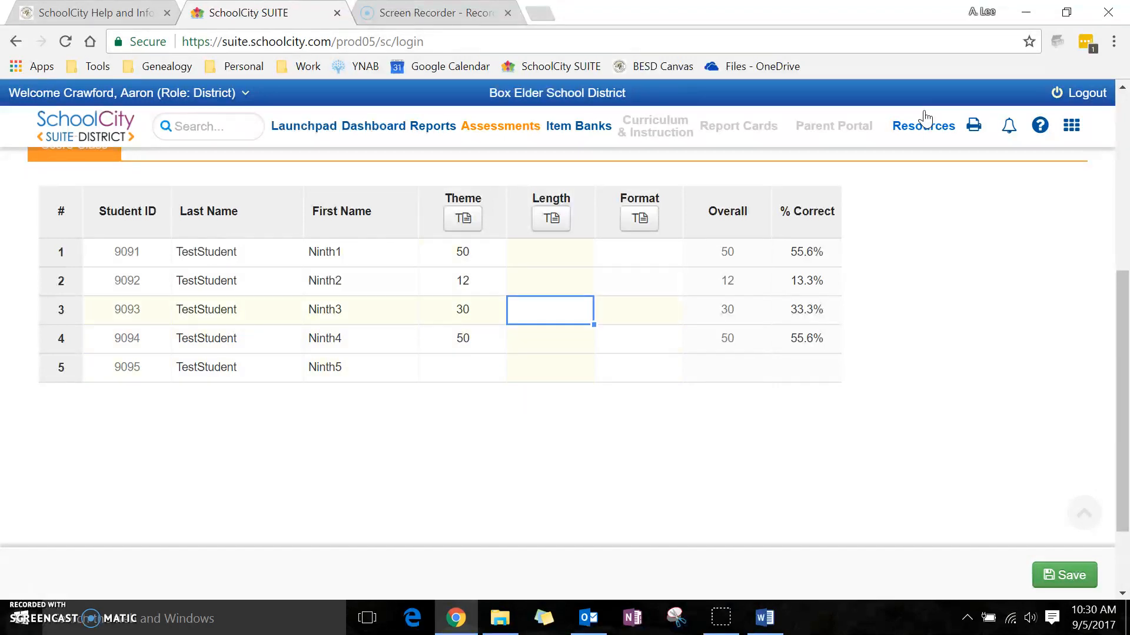
pyautogui.press('Left')
pyautogui.press('Down')
pyautogui.press('Down')
pyautogui.press('Down')
pyautogui.press('Down')
pyautogui.press('Up')
pyautogui.press('Up')
pyautogui.press('Up')
pyautogui.press('Up')
pyautogui.press('Right')
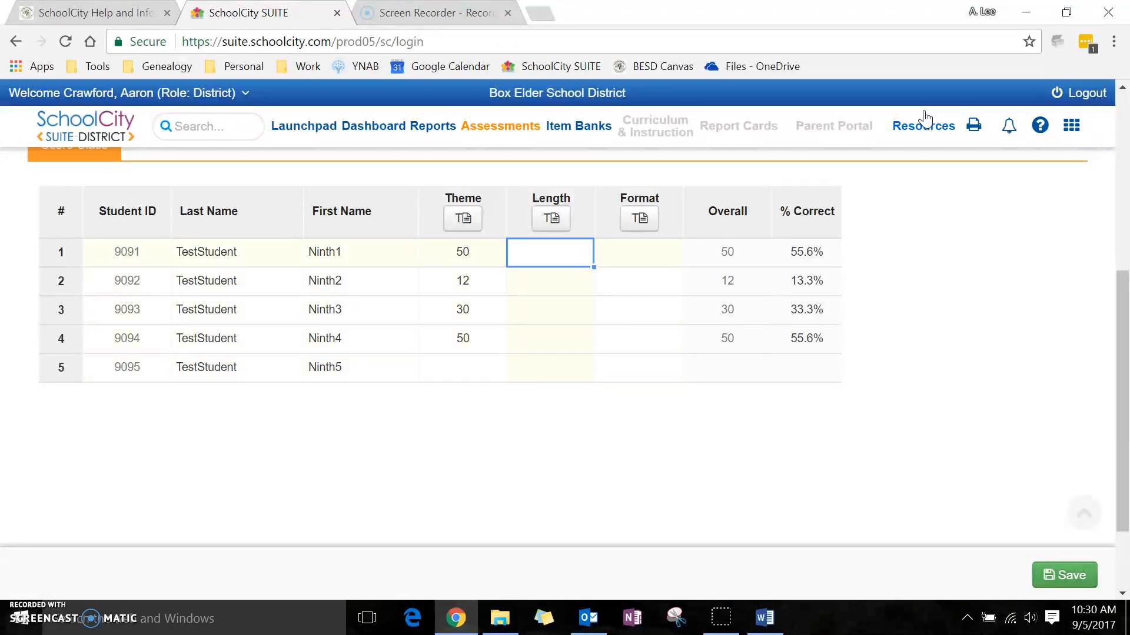
pyautogui.write('43')
pyautogui.press('Return')
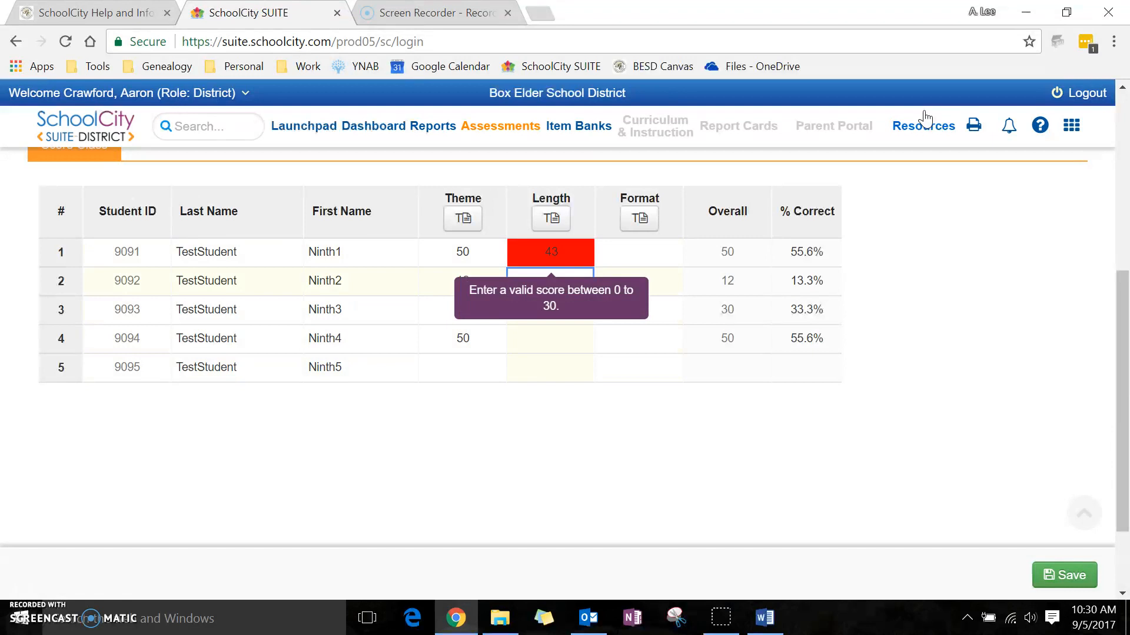
pyautogui.write('30')
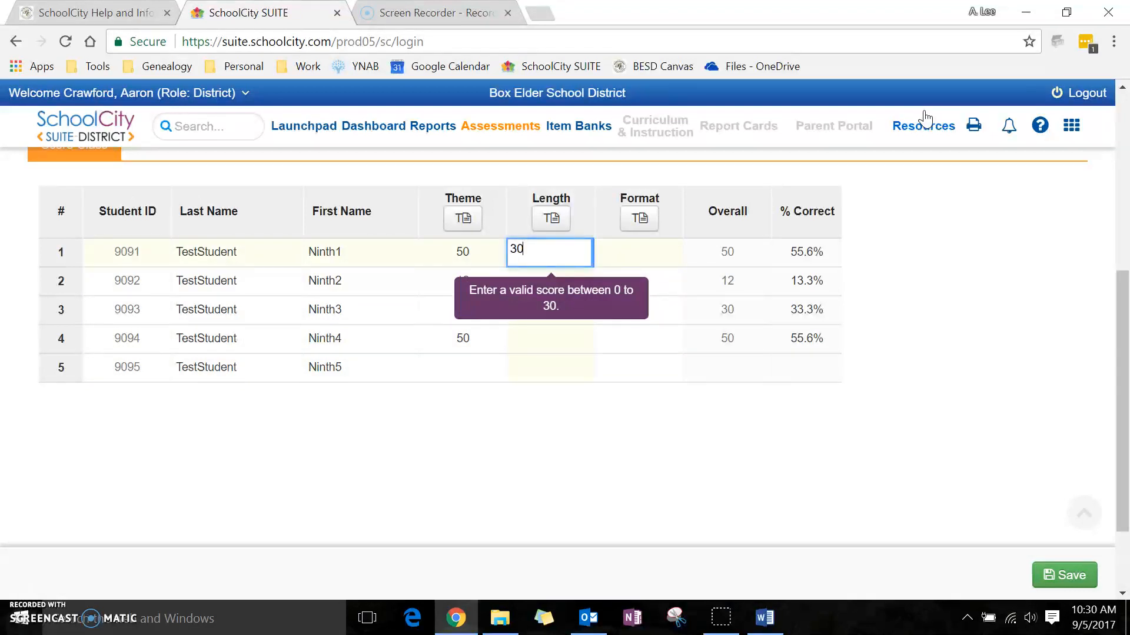
pyautogui.press('Return')
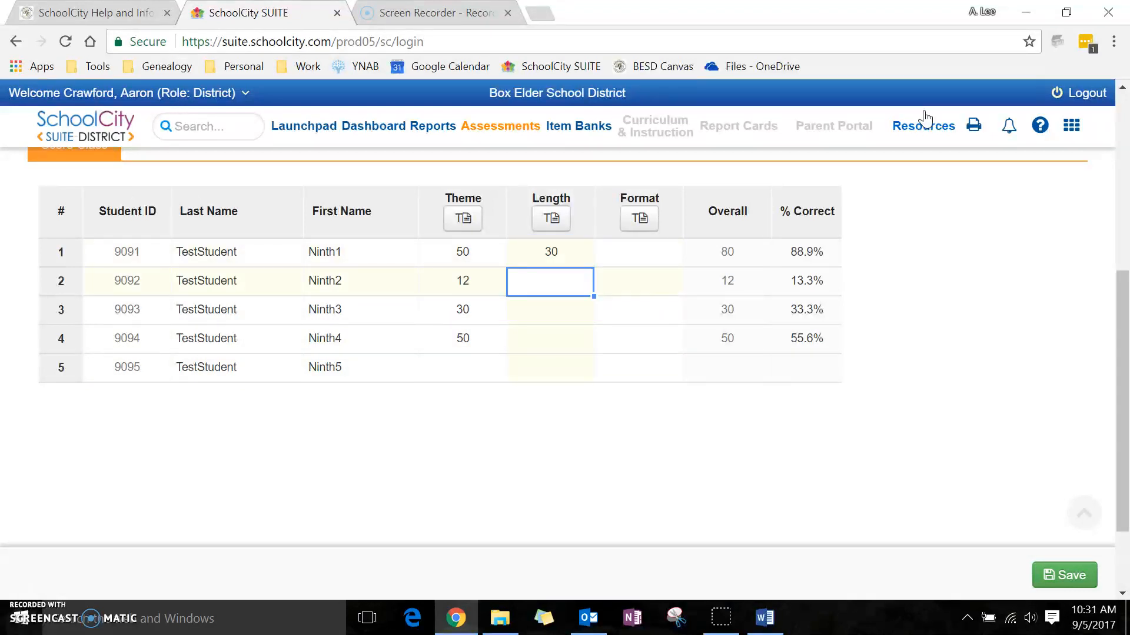
# Open the Theme teacher rubric, resize and reposition its window, then close it
pyautogui.click(465, 221)
pyautogui.moveTo(836, 190); pyautogui.dragTo(494, 329)
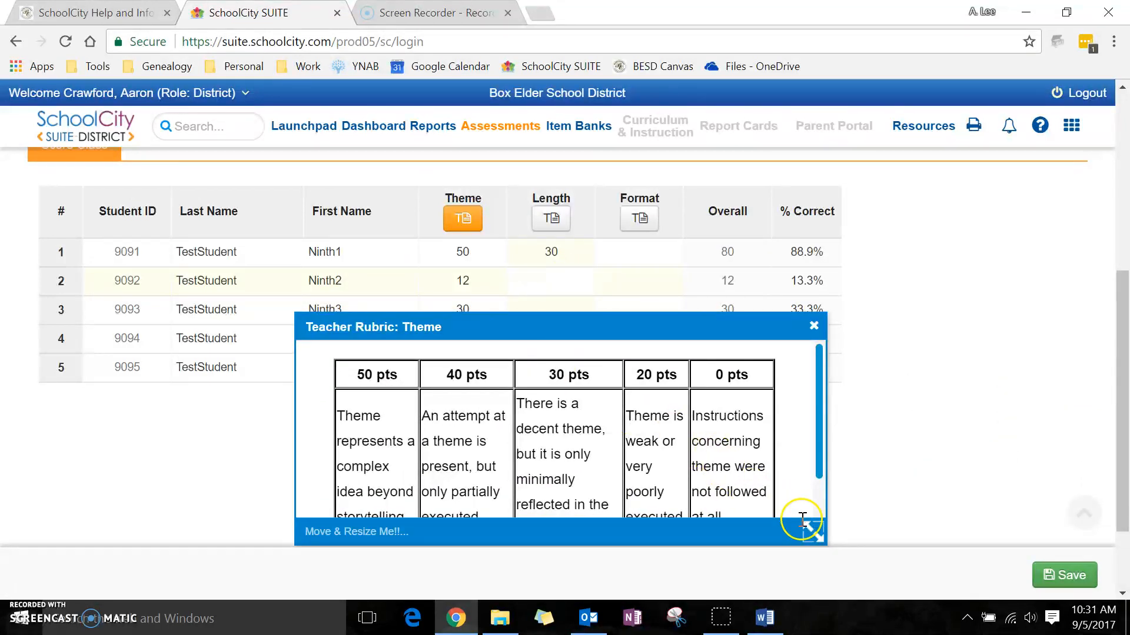
pyautogui.moveTo(809, 528)
pyautogui.mouseDown()
pyautogui.moveTo(726, 463)
pyautogui.moveTo(788, 537)
pyautogui.mouseUp()
pyautogui.moveTo(575, 328); pyautogui.dragTo(794, 240)
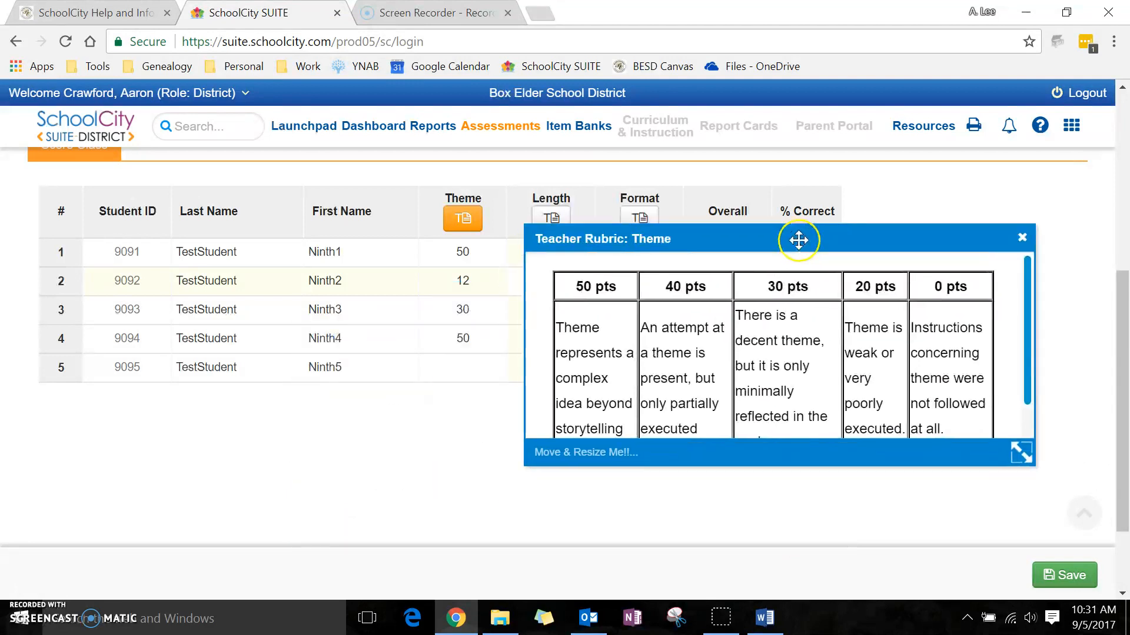
pyautogui.click(461, 367)
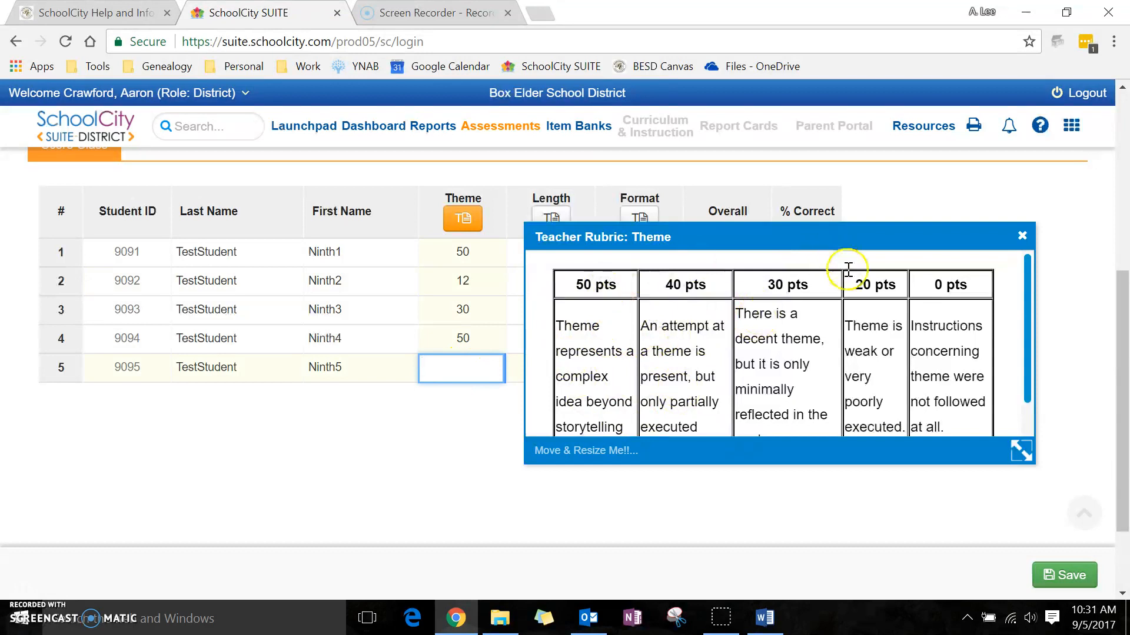
pyautogui.click(1022, 237)
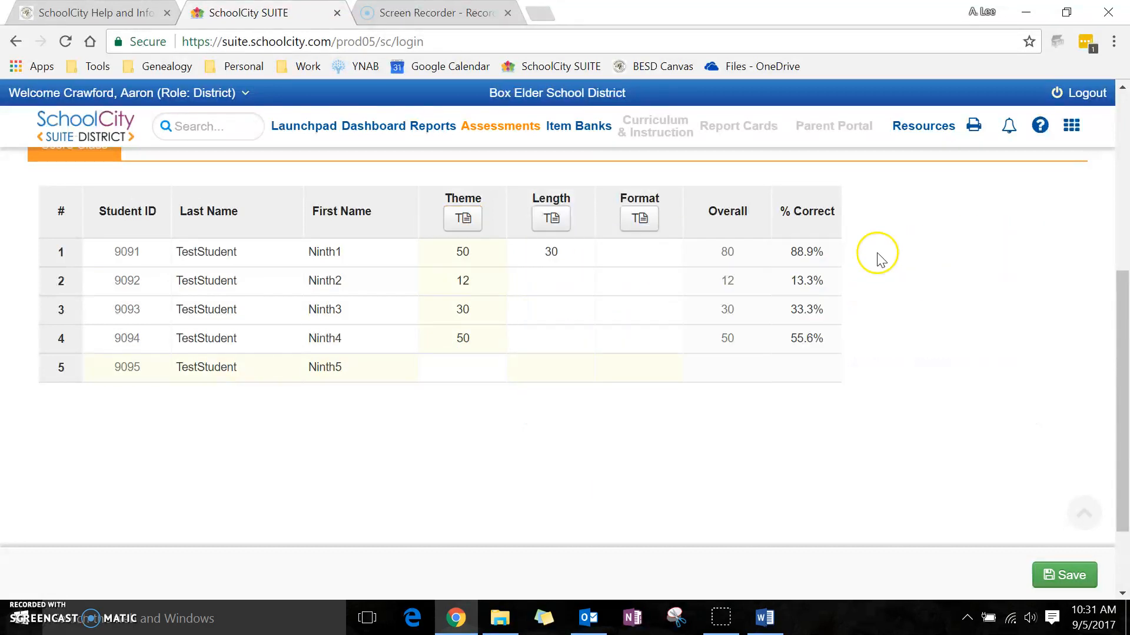
pyautogui.click(469, 368)
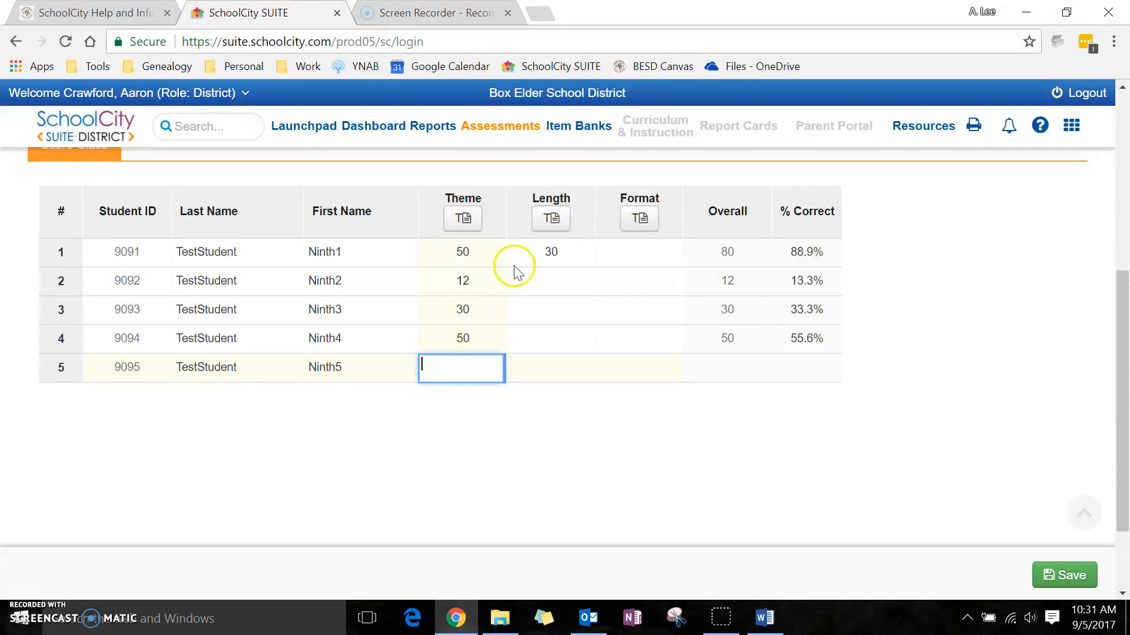
# Open the Length and Format teacher rubrics to review their scoring criteria
pyautogui.click(550, 218)
pyautogui.moveTo(864, 195); pyautogui.dragTo(752, 285)
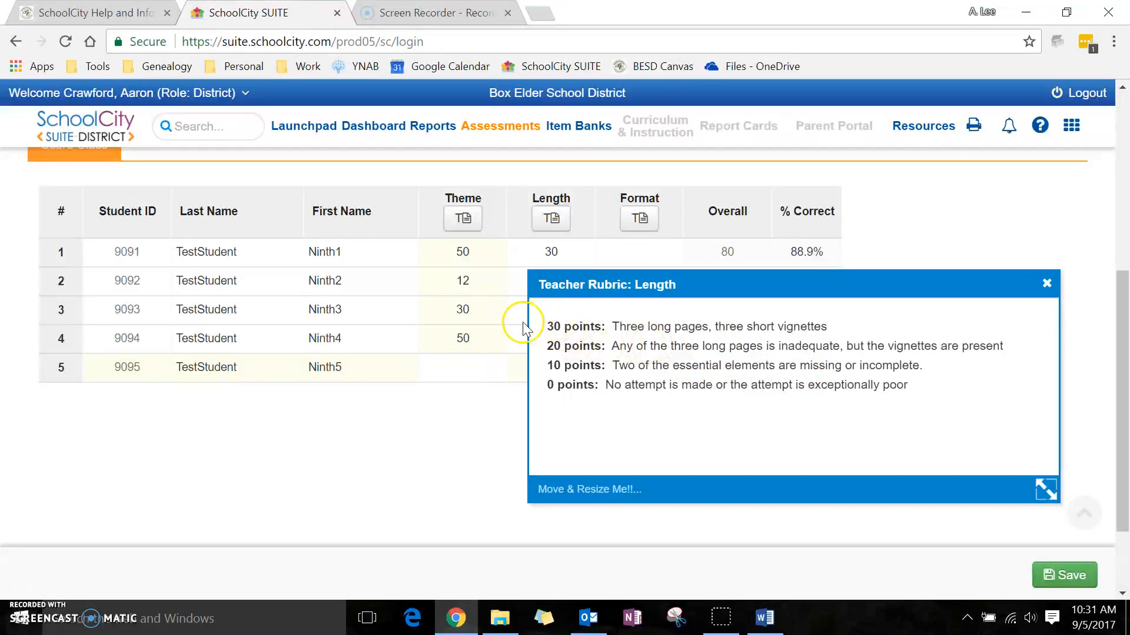
pyautogui.click(470, 226)
pyautogui.click(628, 219)
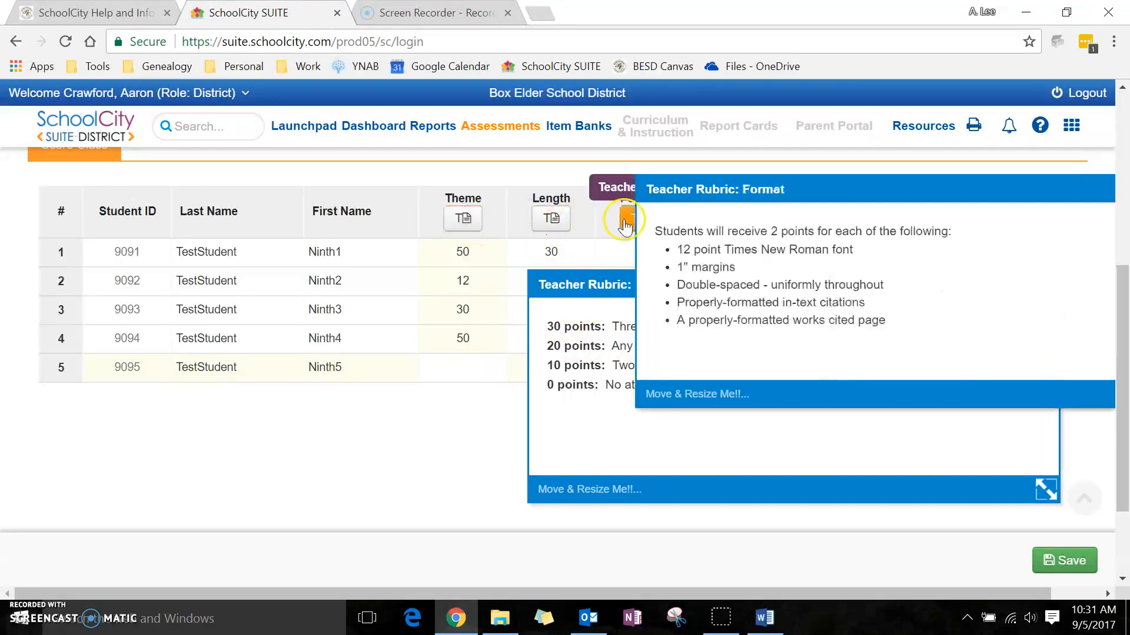
# Arrange the Format, Theme and Length teacher rubric windows side by side to compare them, then close all three
pyautogui.moveTo(533, 275); pyautogui.dragTo(201, 295)
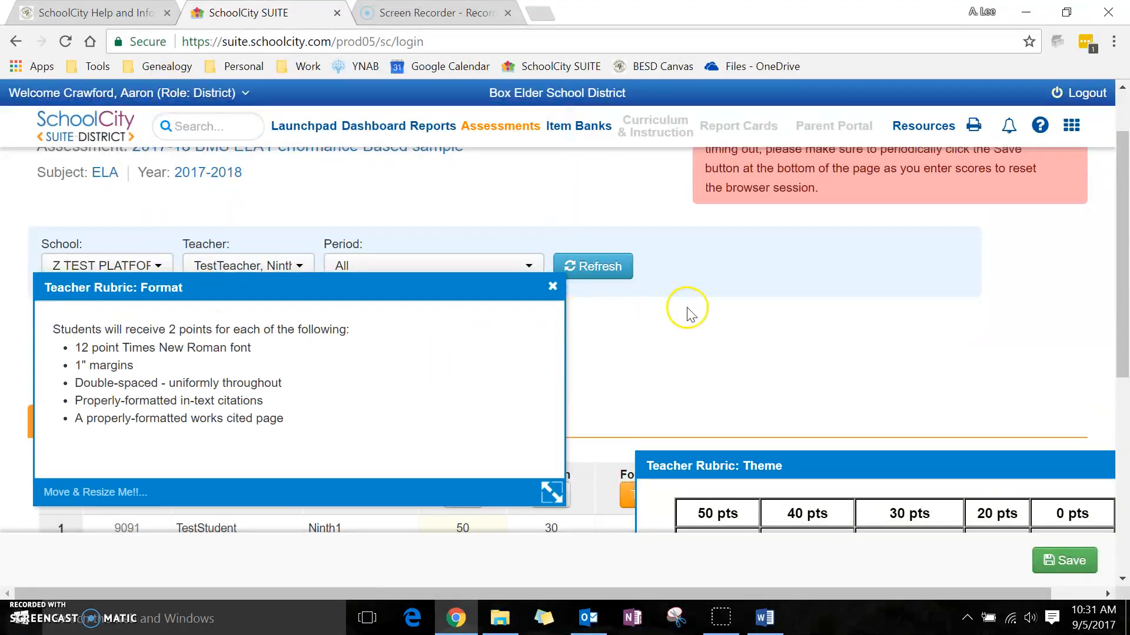
pyautogui.scroll(-4, 687, 313)
pyautogui.click(799, 213)
pyautogui.moveTo(800, 214); pyautogui.dragTo(191, 292)
pyautogui.moveTo(737, 301); pyautogui.dragTo(764, 247)
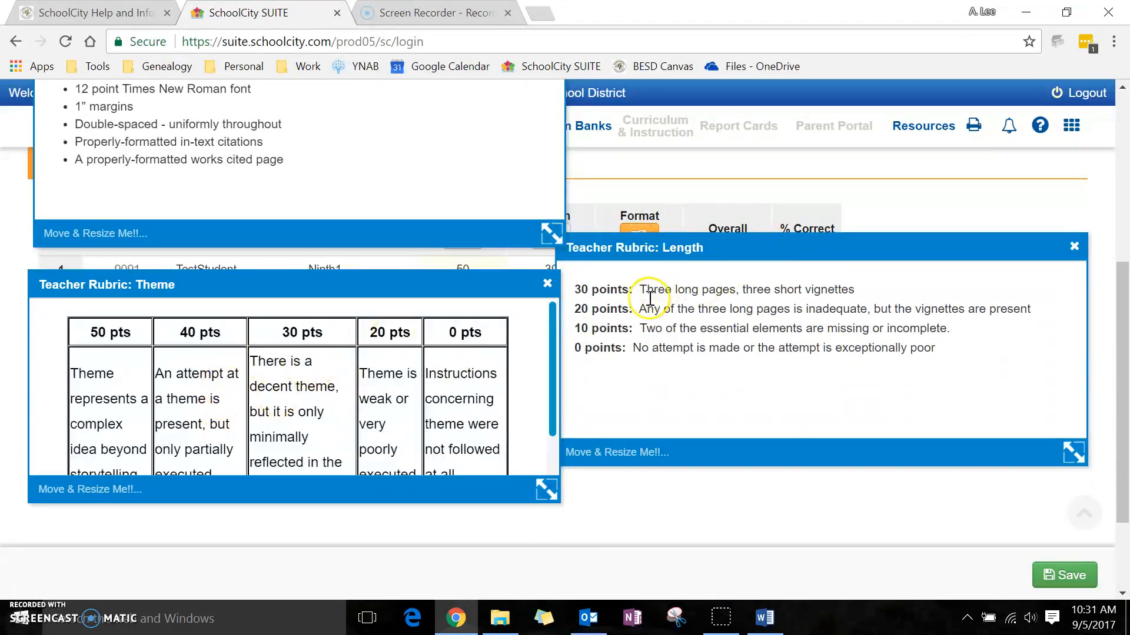
pyautogui.scroll(2, 651, 295)
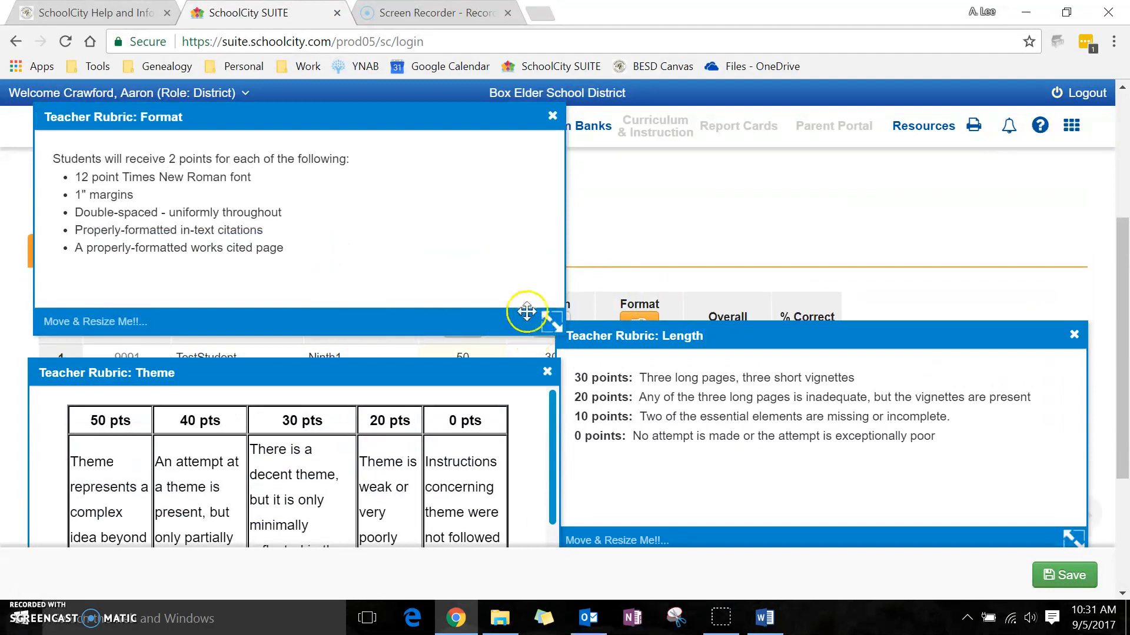
pyautogui.click(547, 372)
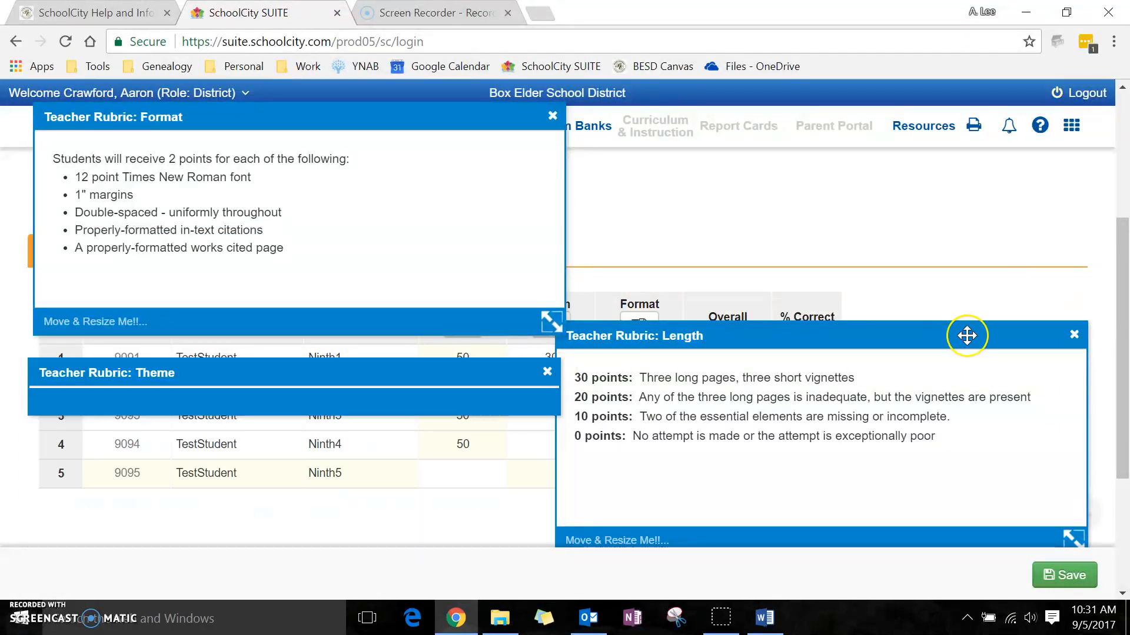
pyautogui.click(1073, 334)
pyautogui.click(552, 115)
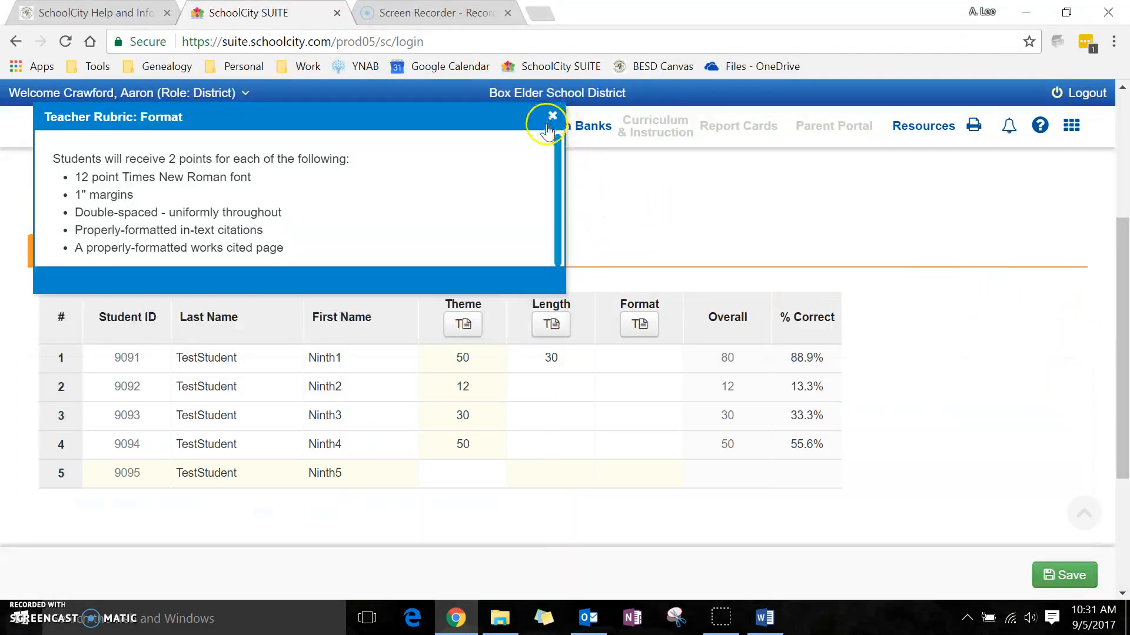
# Reopen and reposition the Format teacher rubric, close it, and enter a Format score of 10 for the first student
pyautogui.click(639, 324)
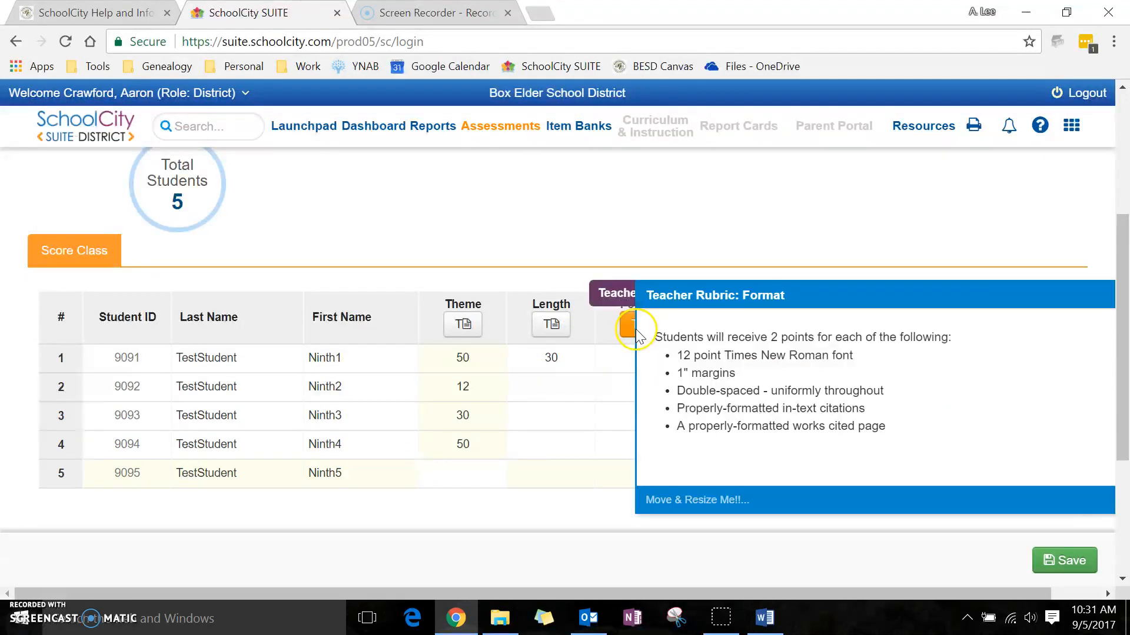
pyautogui.moveTo(895, 297); pyautogui.dragTo(742, 285)
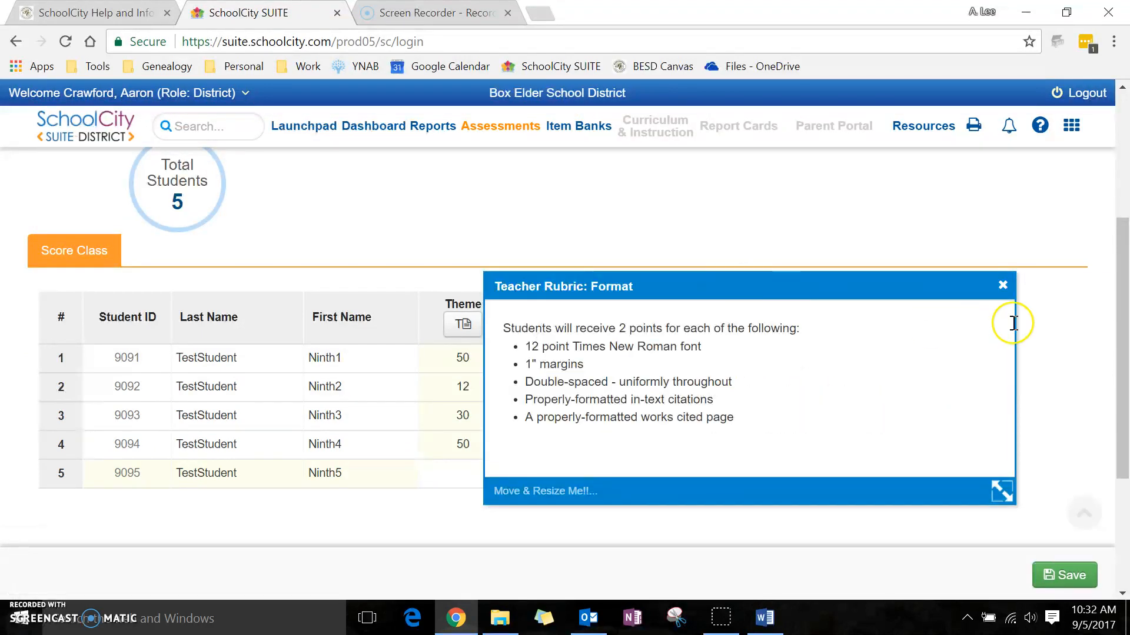
pyautogui.click(1002, 284)
pyautogui.click(628, 360)
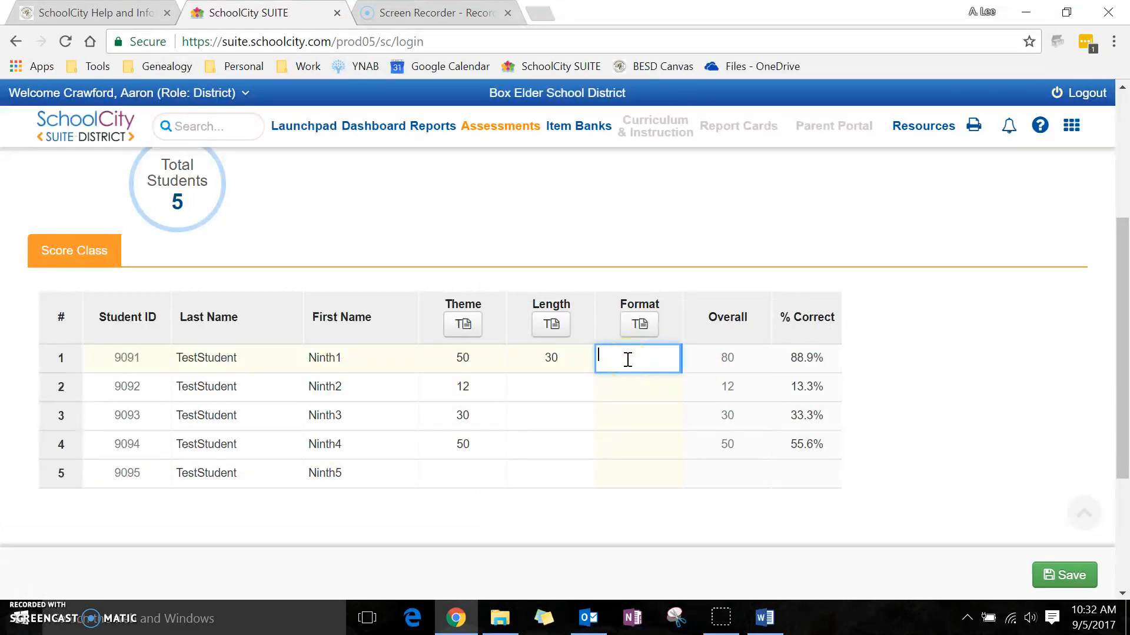
pyautogui.click(632, 398)
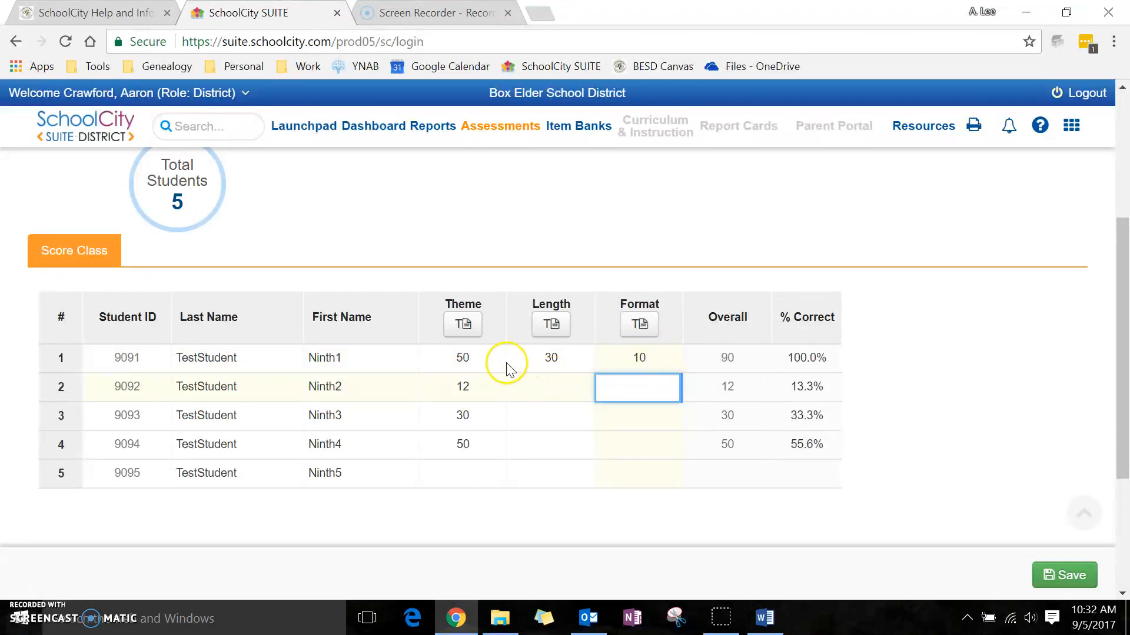
# Enter a Length score of 15 and a Format score of 10 for the second student
pyautogui.click(545, 385)
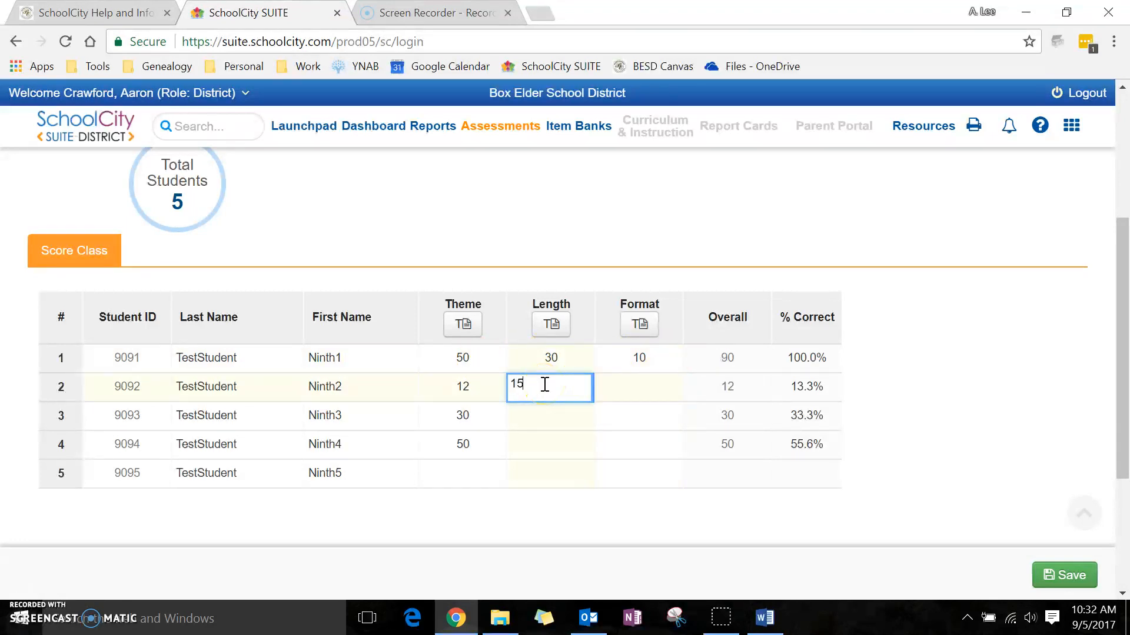
pyautogui.click(643, 392)
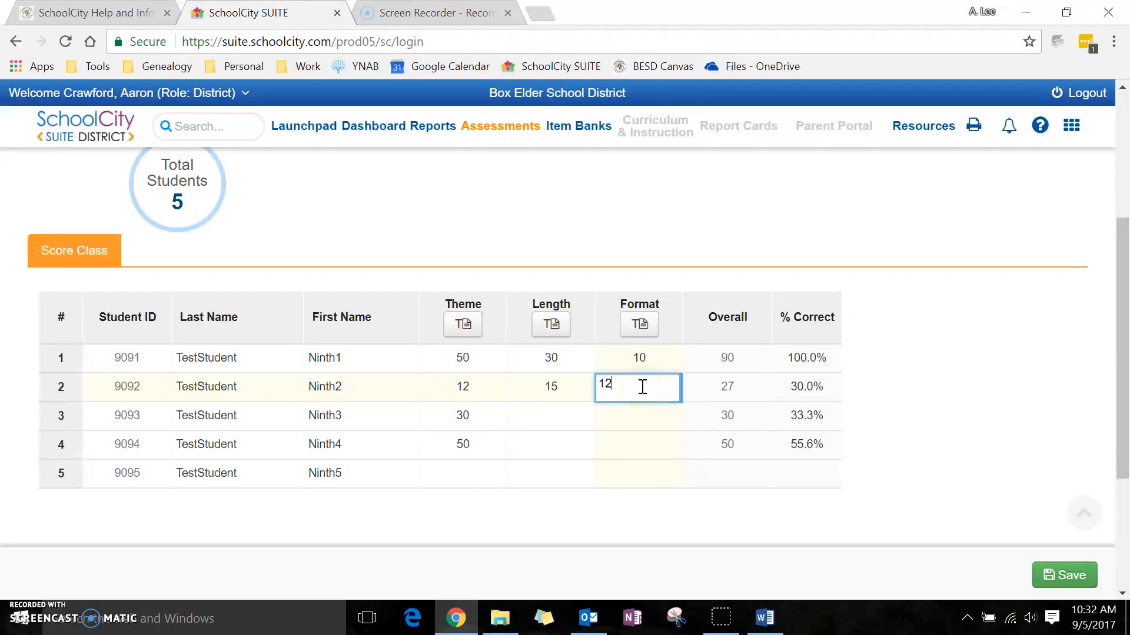
pyautogui.write('12')
pyautogui.press('Return')
pyautogui.write('1')
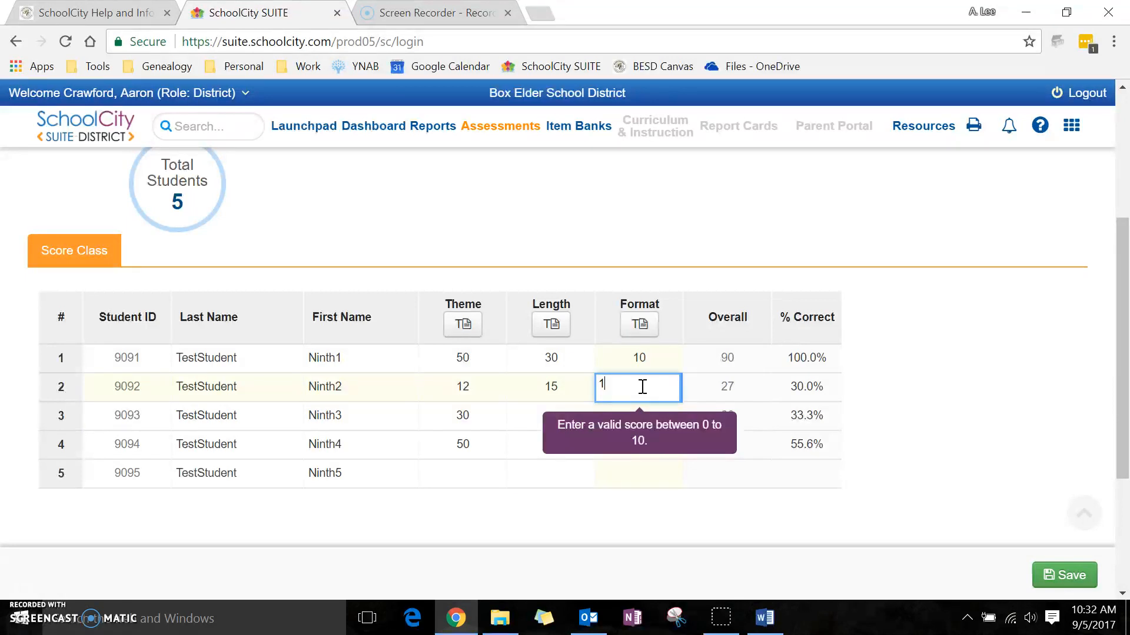
pyautogui.press('Return')
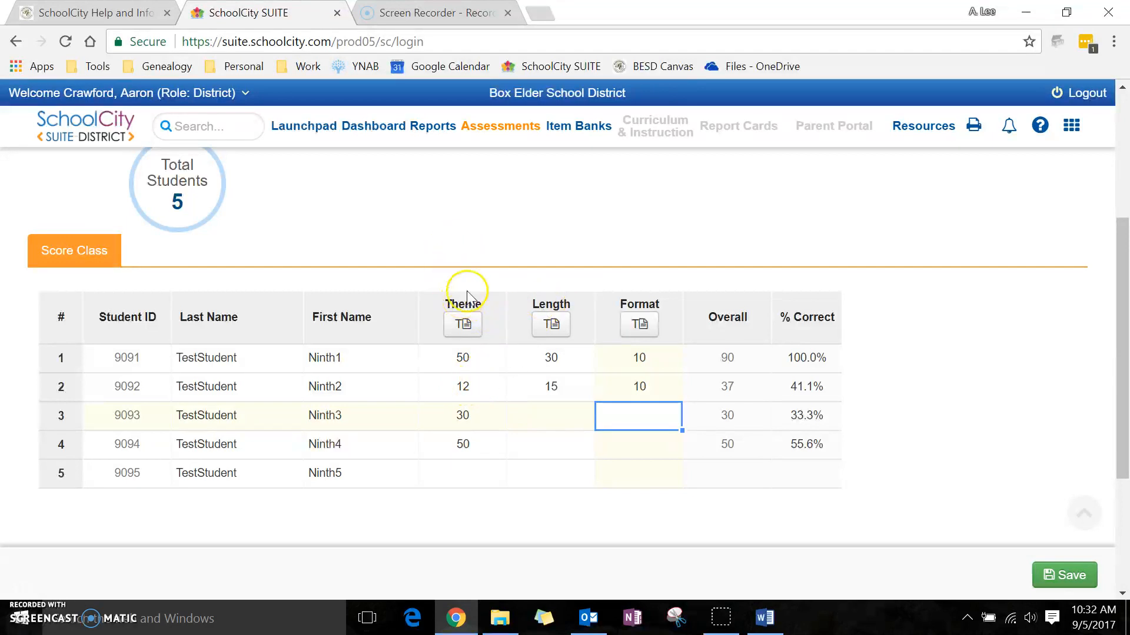
pyautogui.click(536, 235)
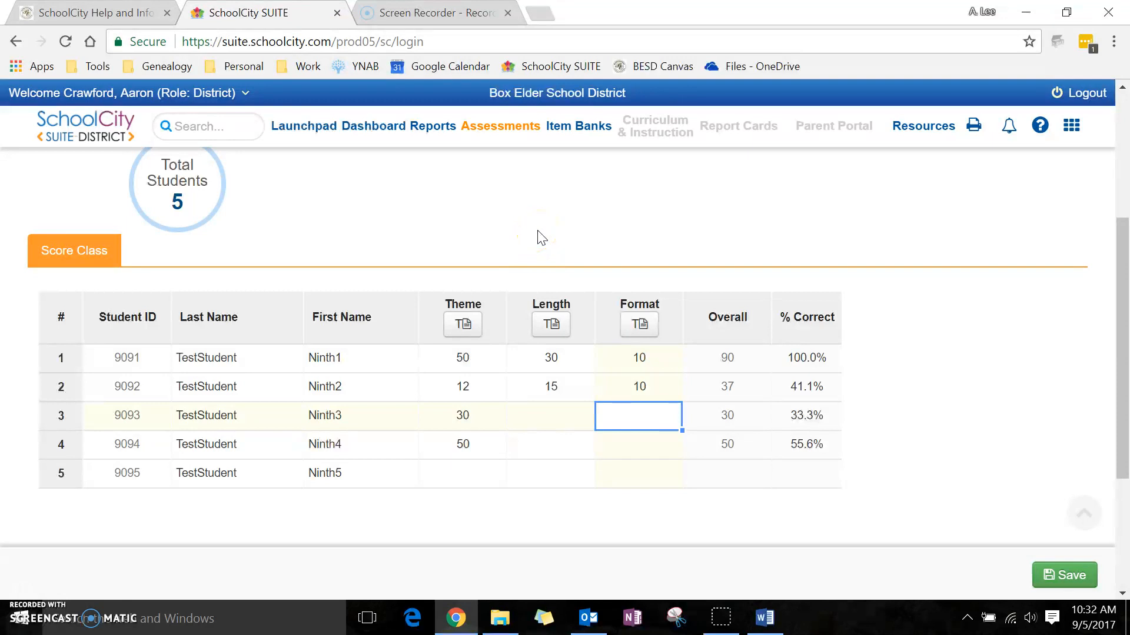